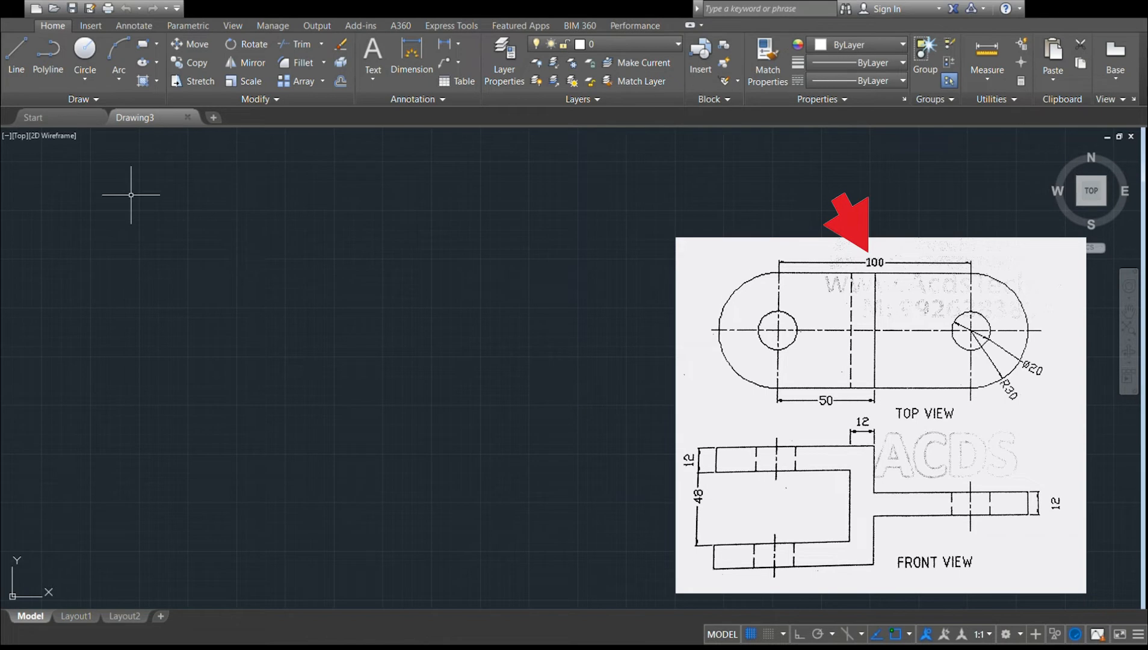
Draw a circle of radius 30 in the empty drawing area for the rounded end of the top view.
left_click(18, 71)
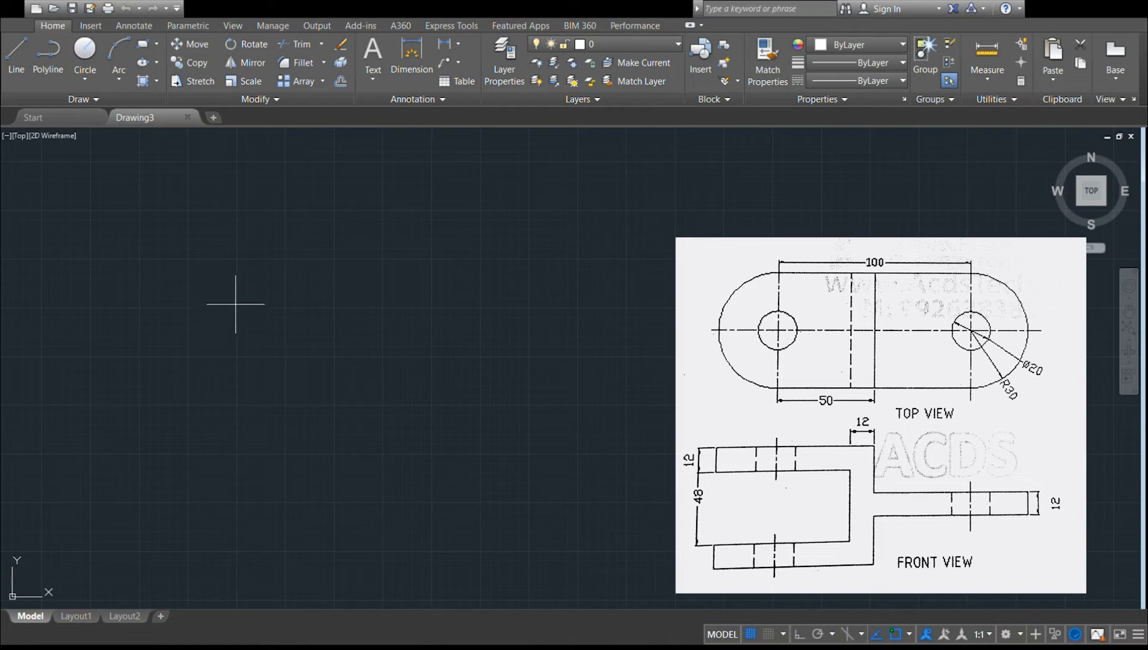
left_click(90, 52)
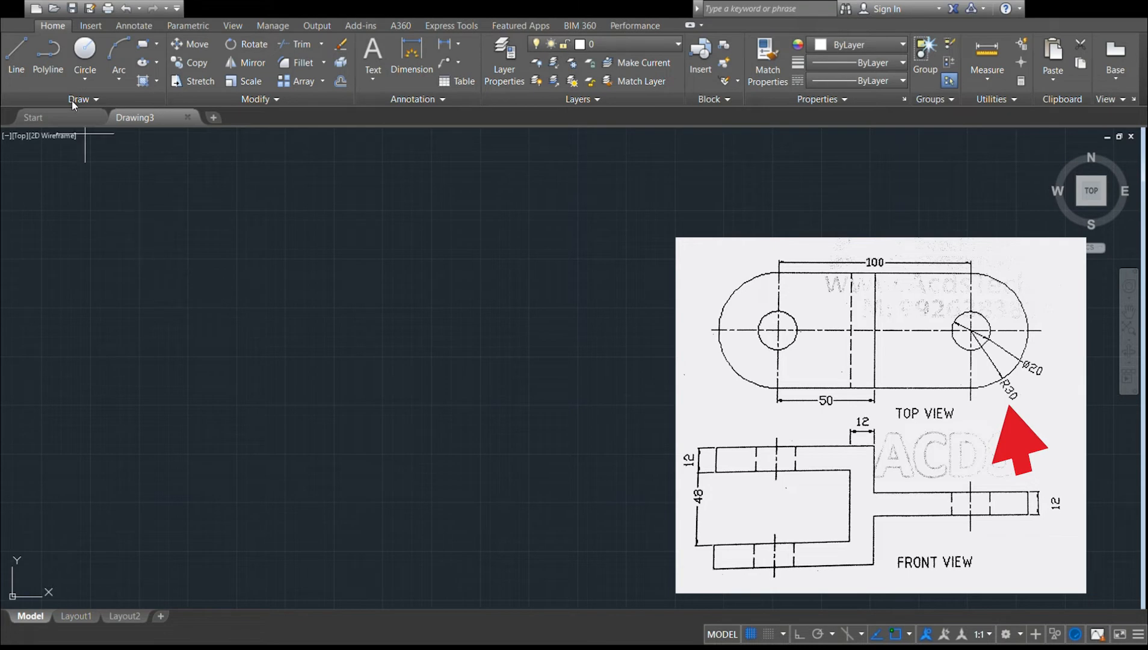
left_click(78, 72)
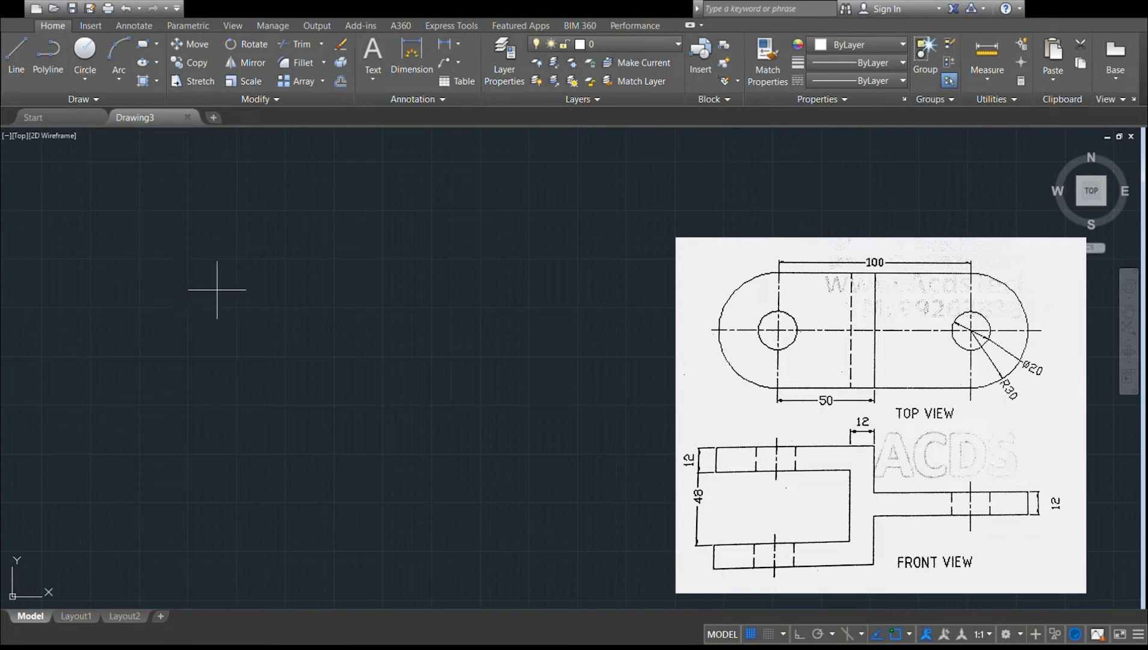
left_click(223, 256)
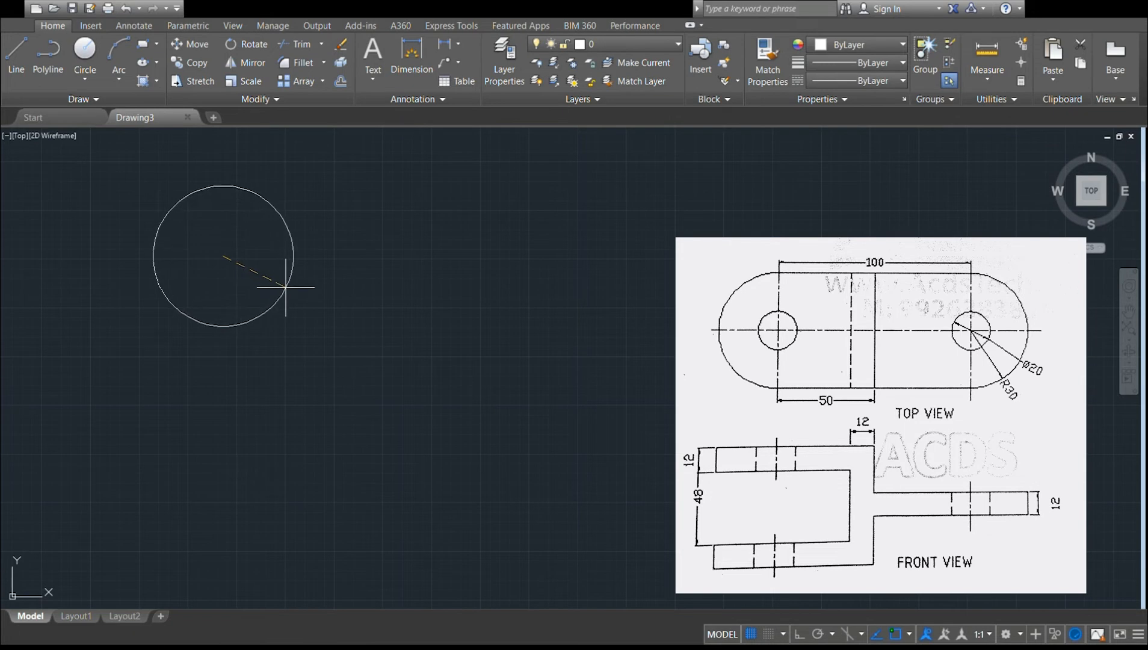
type("30")
key("Return")
Add a concentric circle of radius 10 inside the radius 30 circle for the hole.
scroll(244, 255, "up", 4)
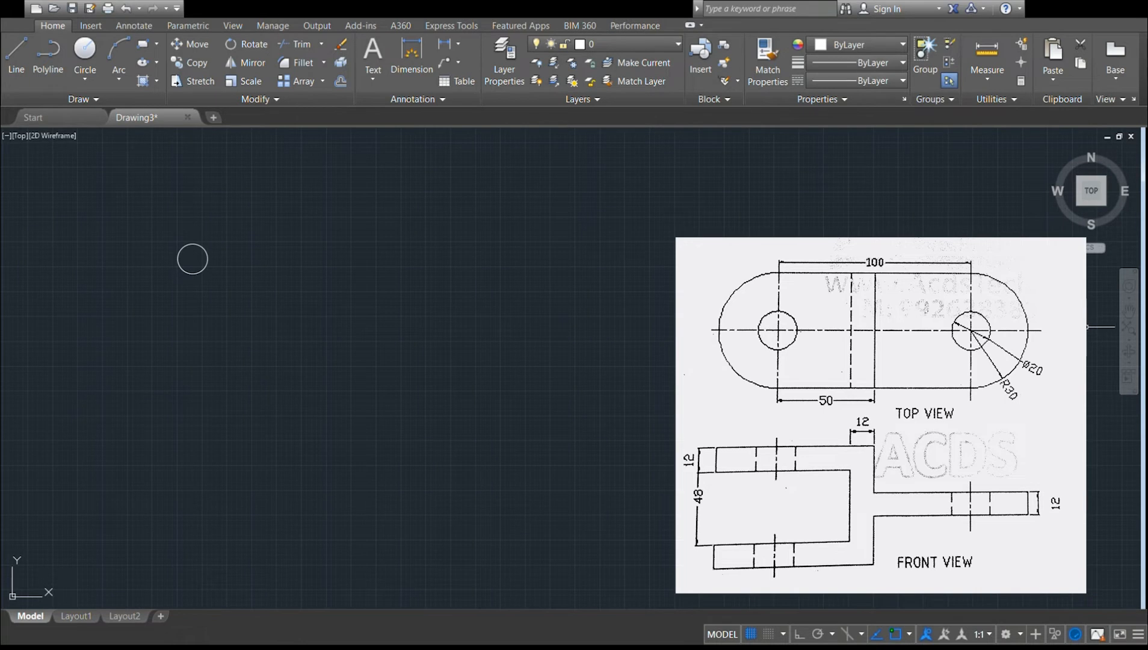
left_click(1130, 331)
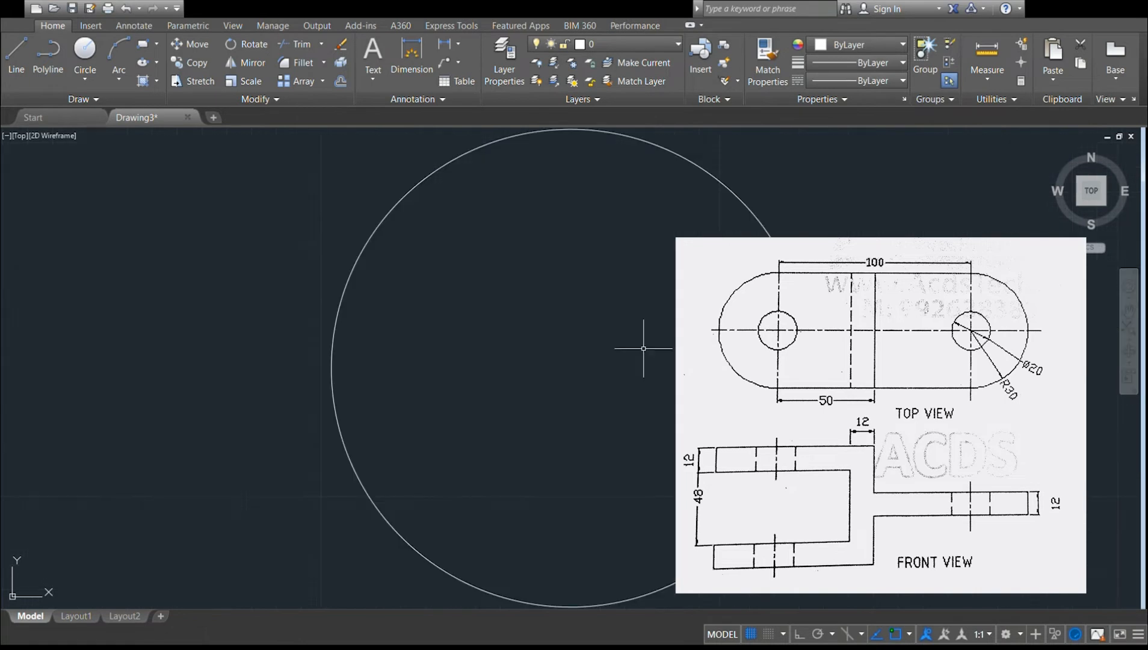
scroll(530, 364, "down", 6)
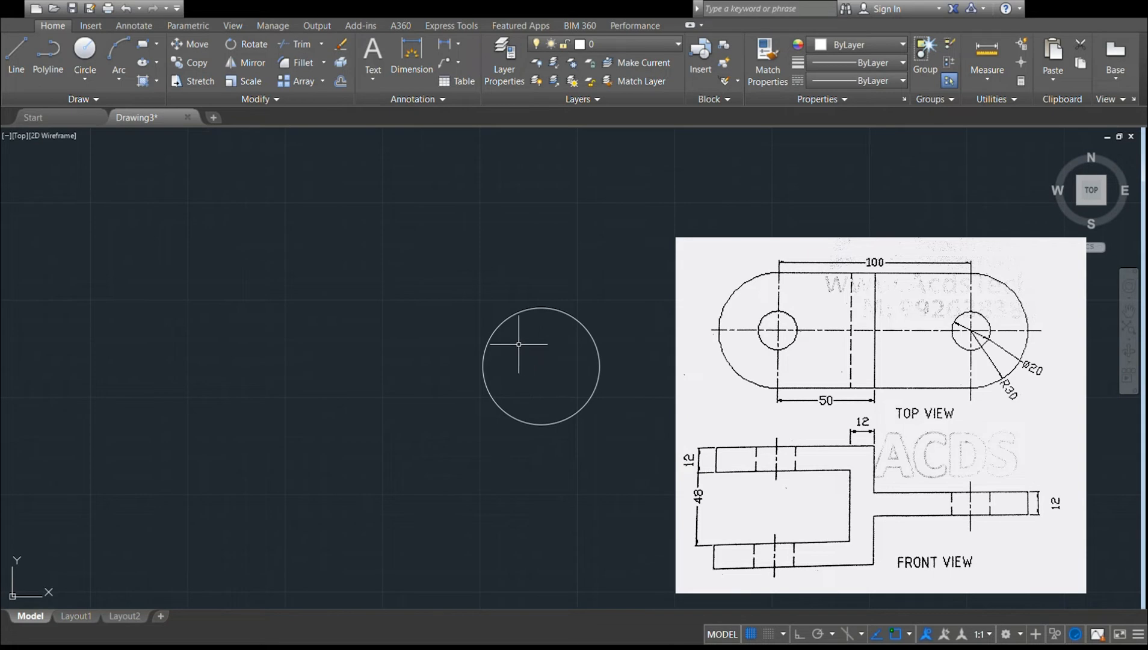
left_click(1130, 311)
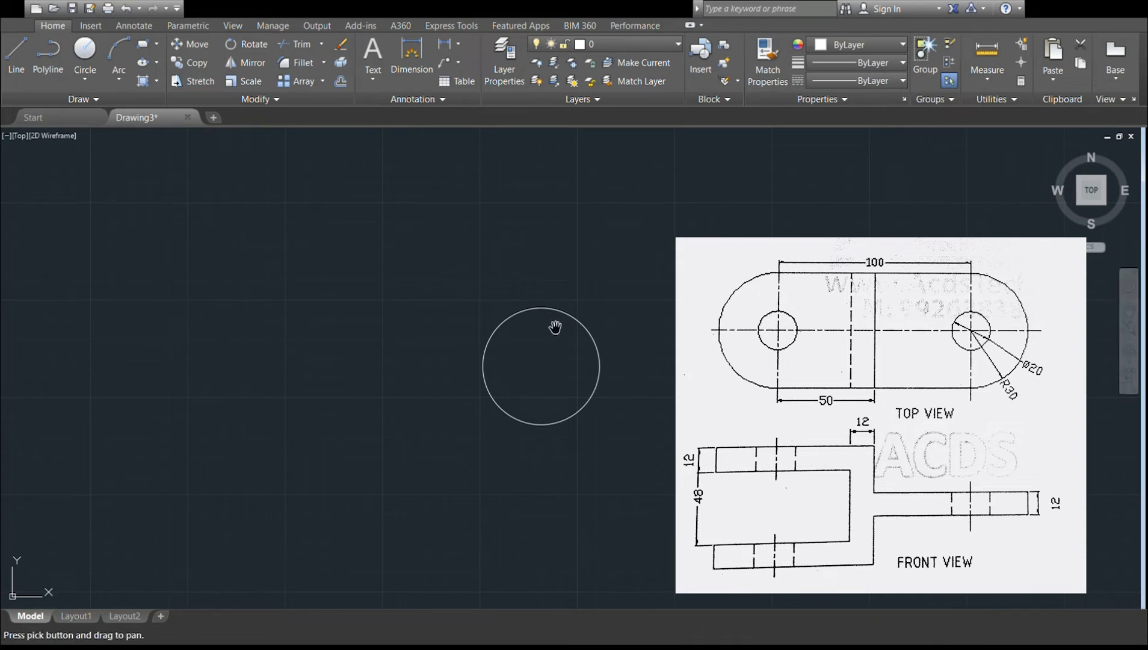
mouse_move(553, 325)
left_mouse_down()
mouse_move(456, 272)
mouse_move(254, 231)
left_mouse_up()
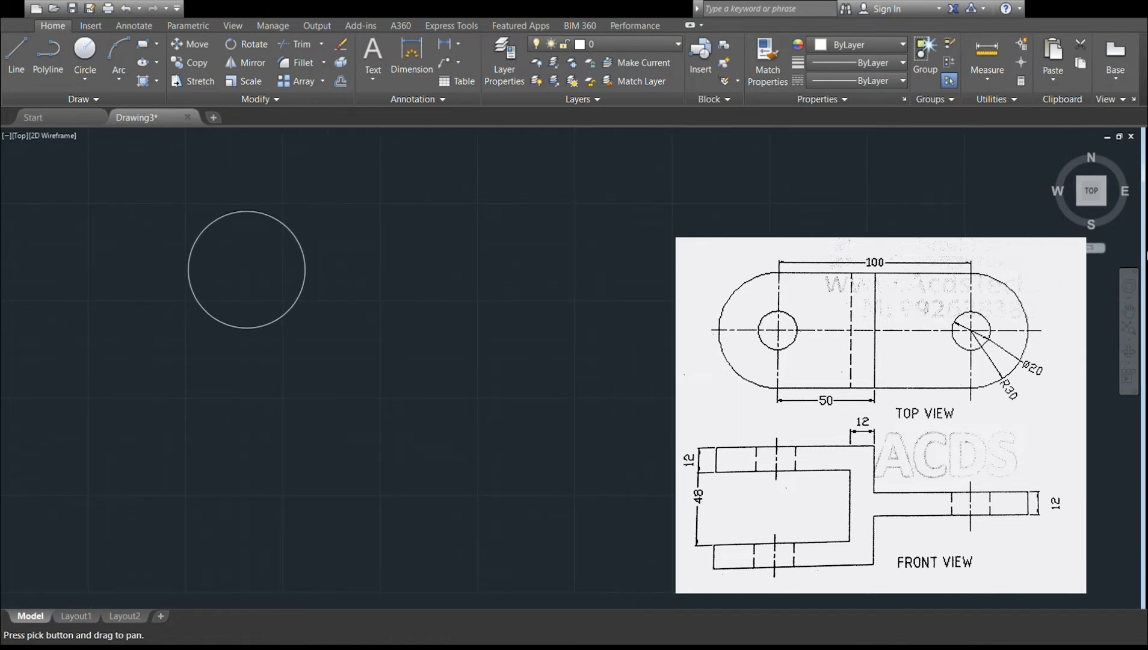
key("Escape")
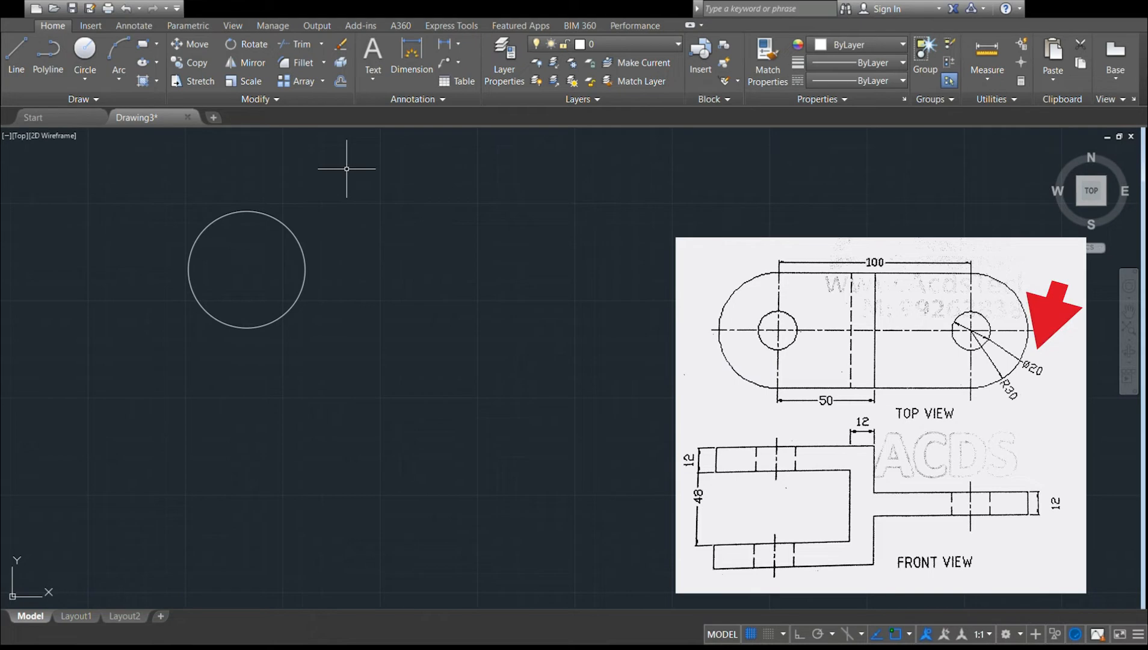
left_click(245, 269)
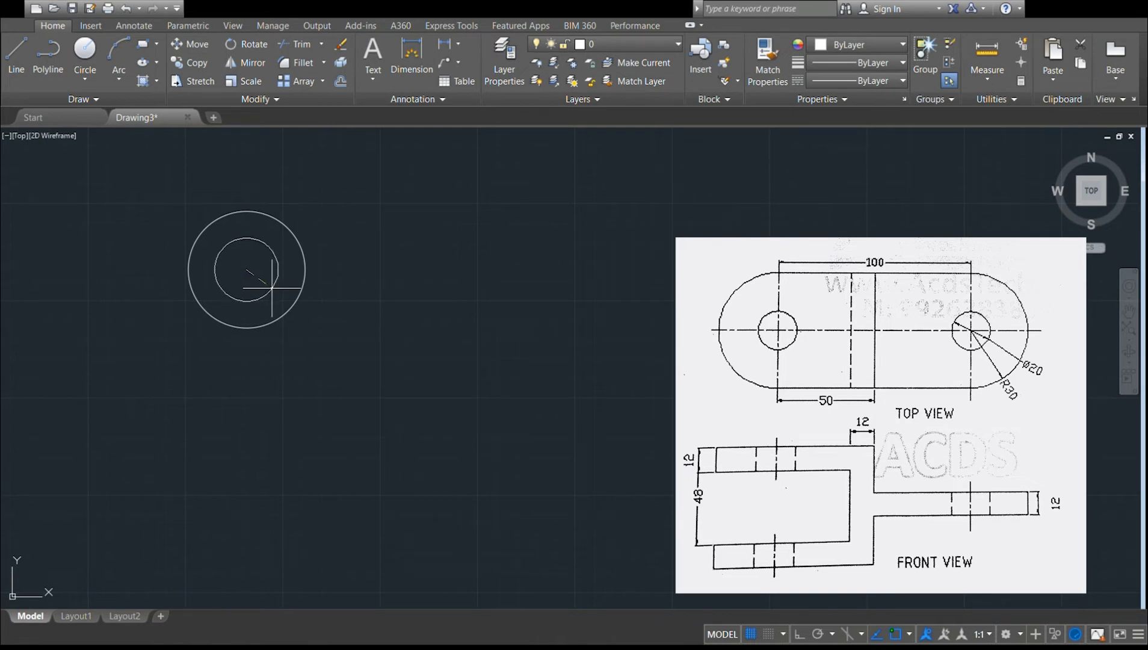
type("10")
key("Return")
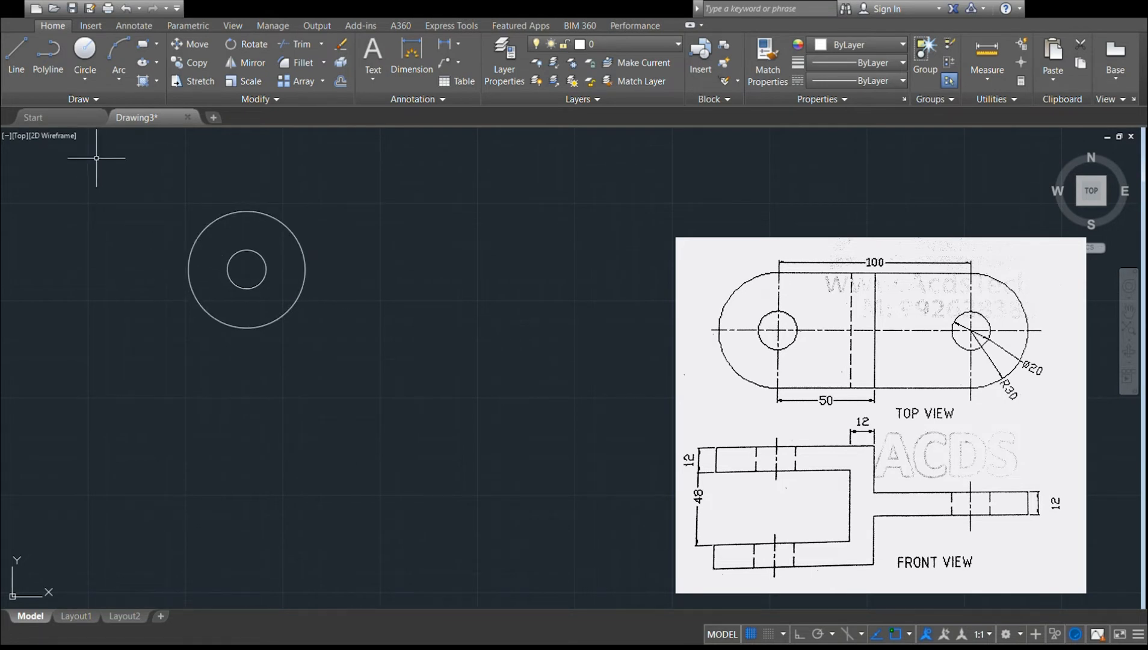
With ortho mode on, draw a 100-unit horizontal line to the right from the circles' common centre.
left_click(23, 79)
left_click(246, 269)
key("F8")
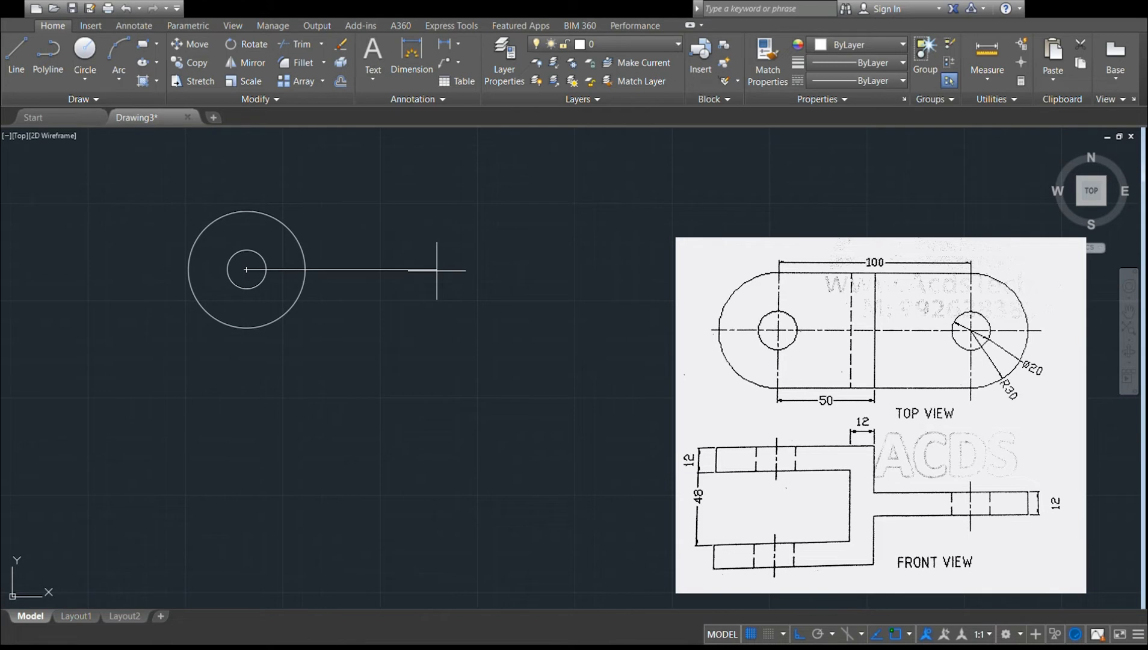
left_click(442, 269)
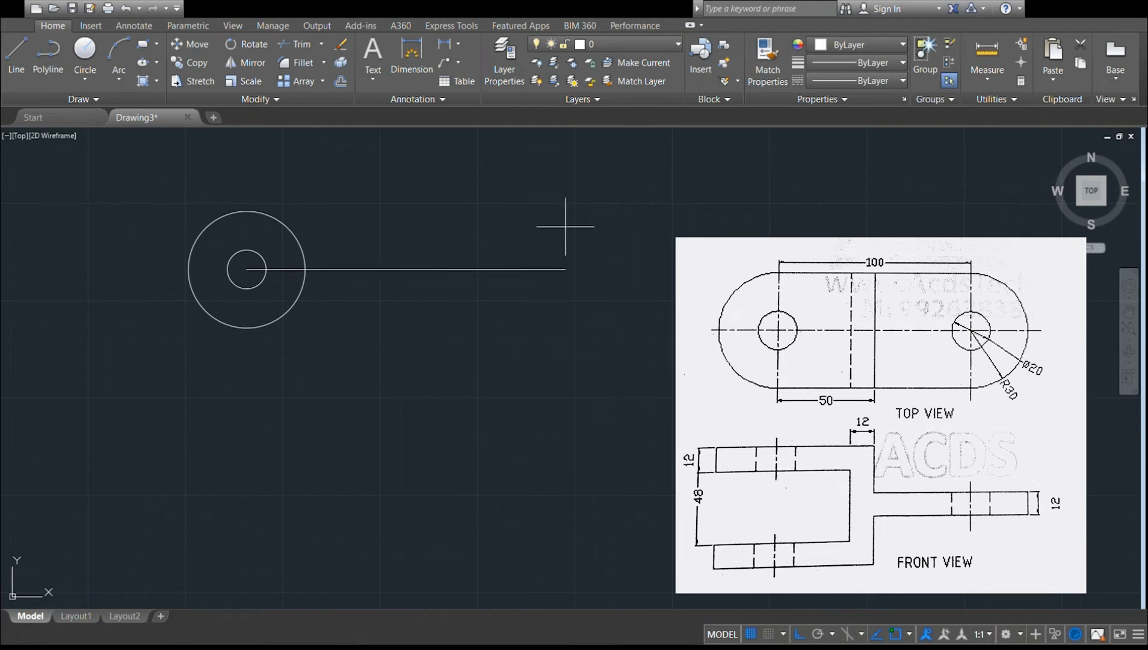
key("Escape")
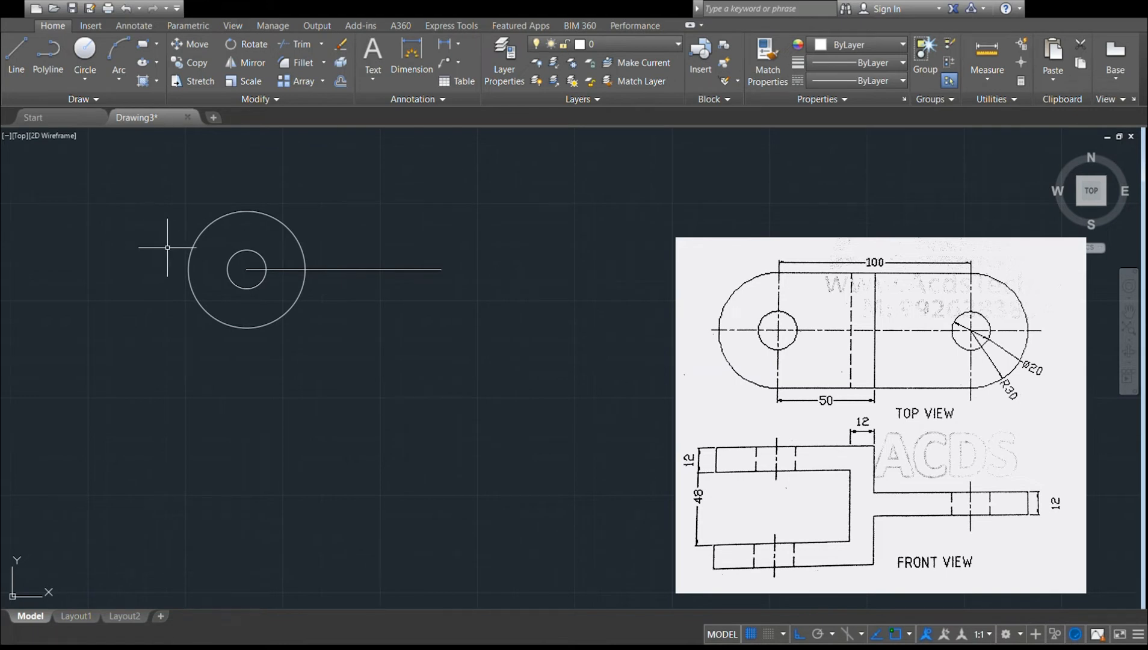
Copy both circles from their common centre to the line's far end, and delete the construction line.
left_click(190, 253)
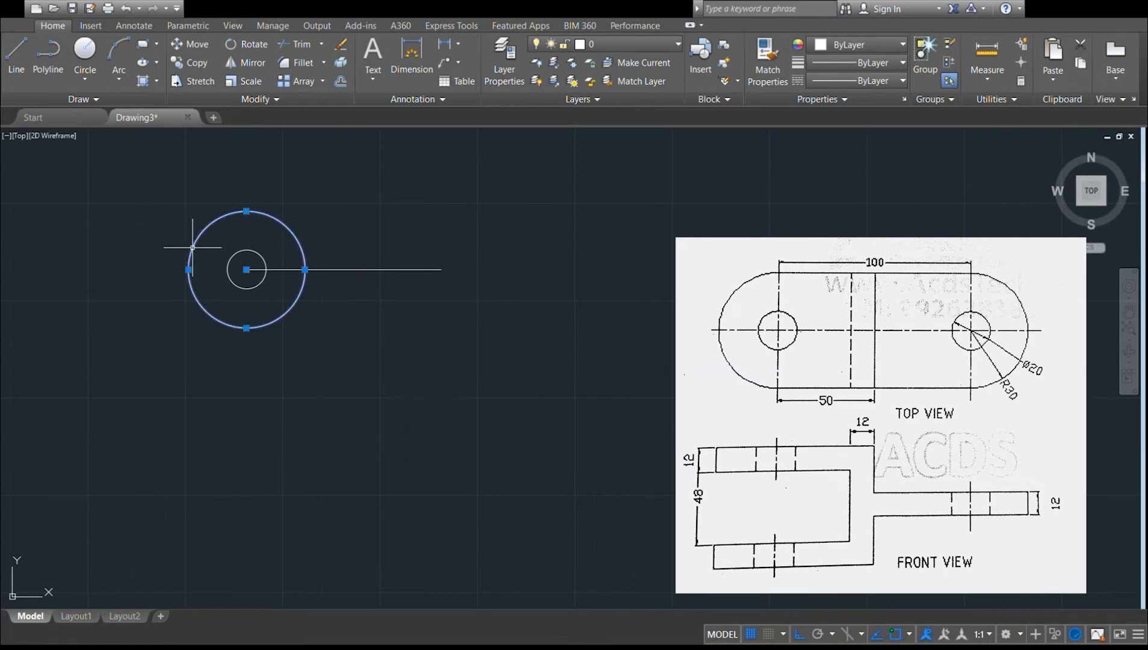
left_click(232, 261)
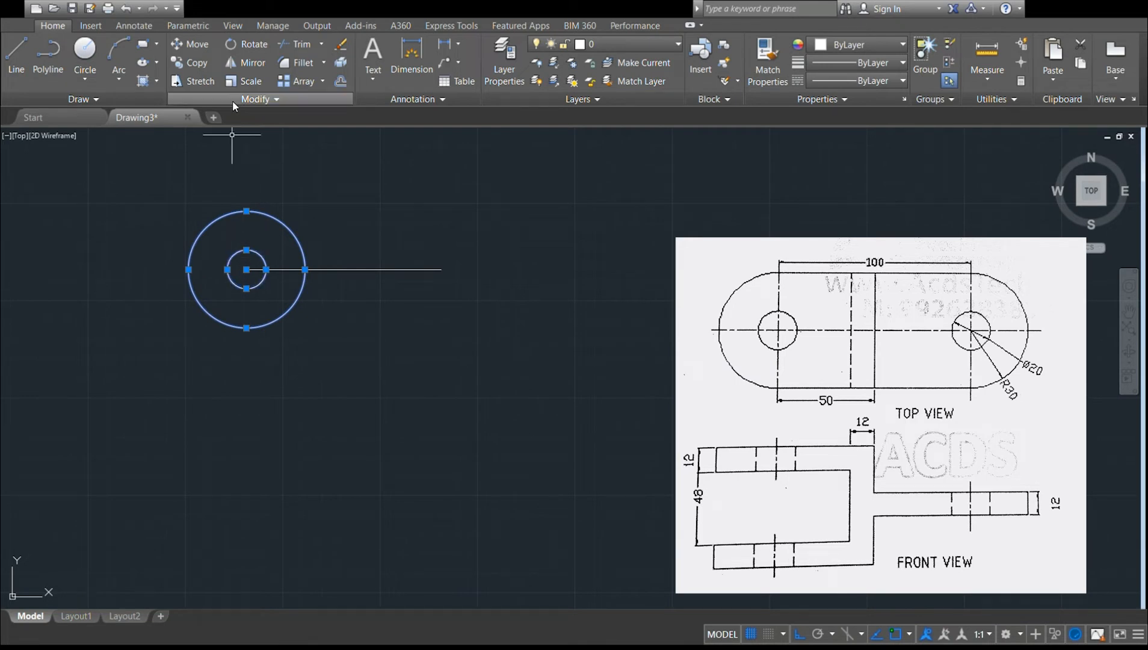
left_click(196, 63)
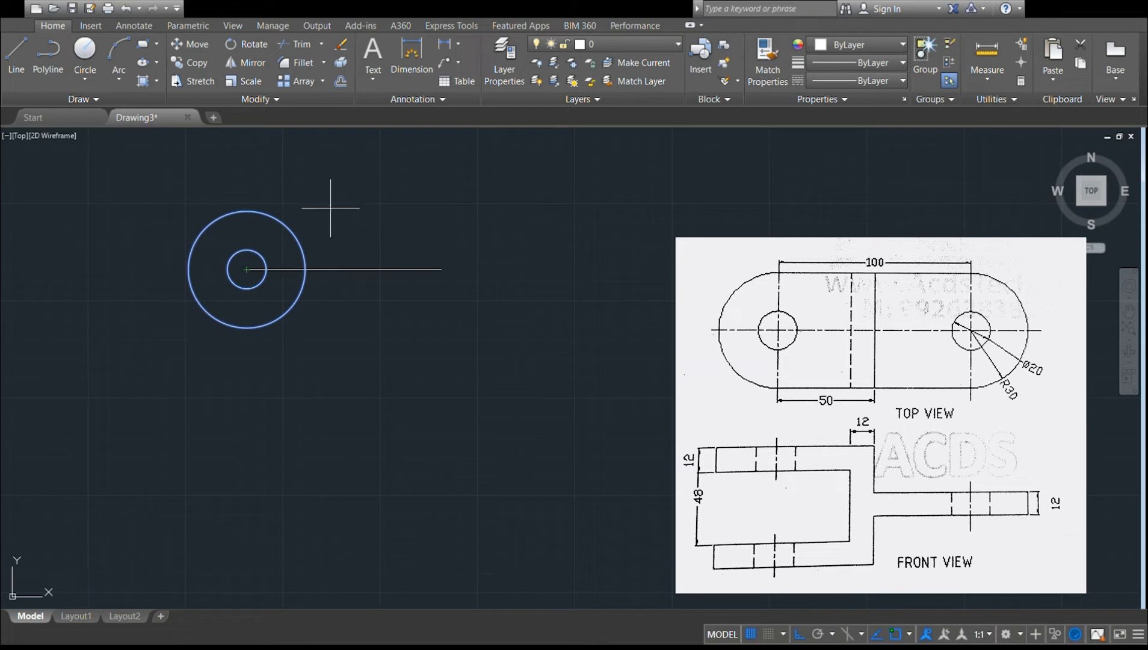
left_click(246, 269)
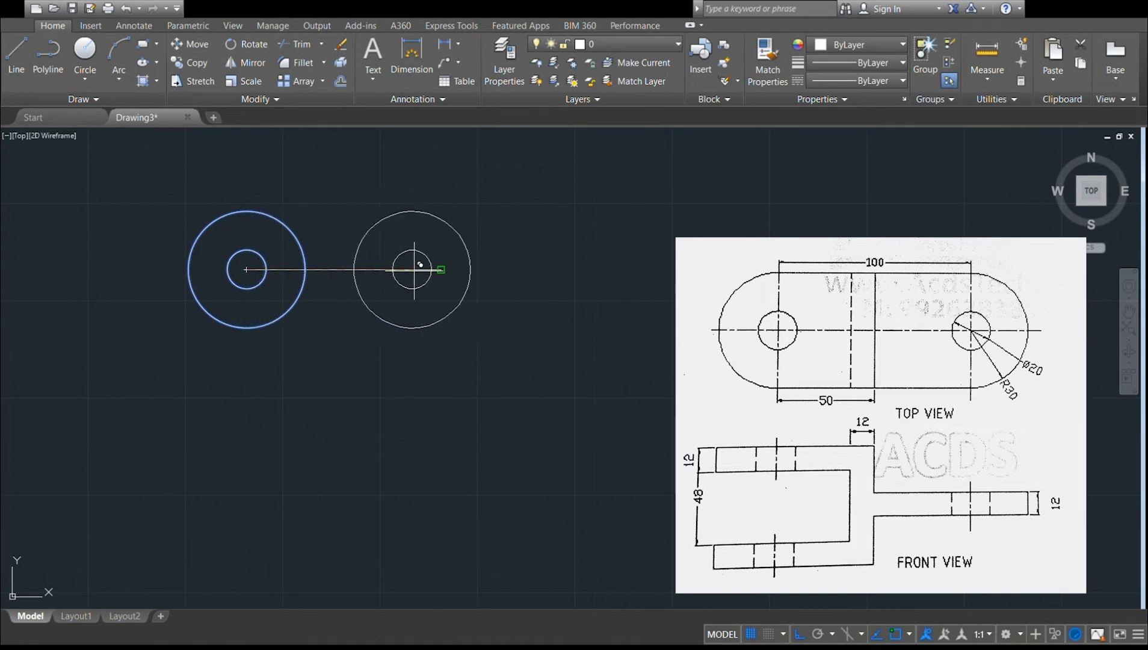
left_click(441, 269)
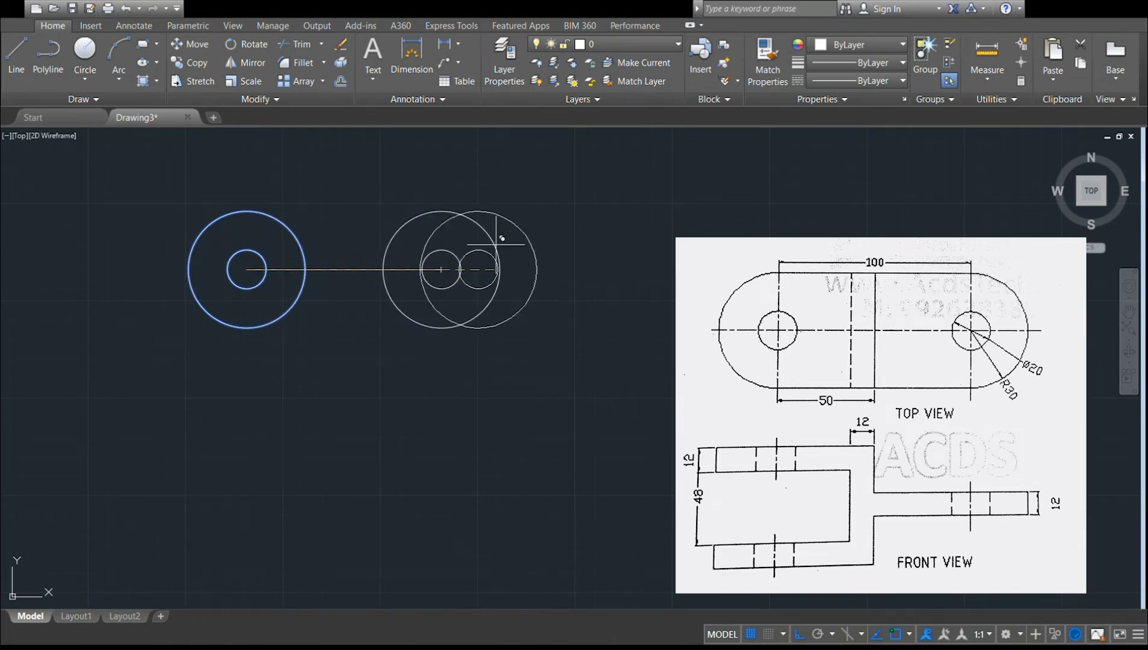
key("Escape")
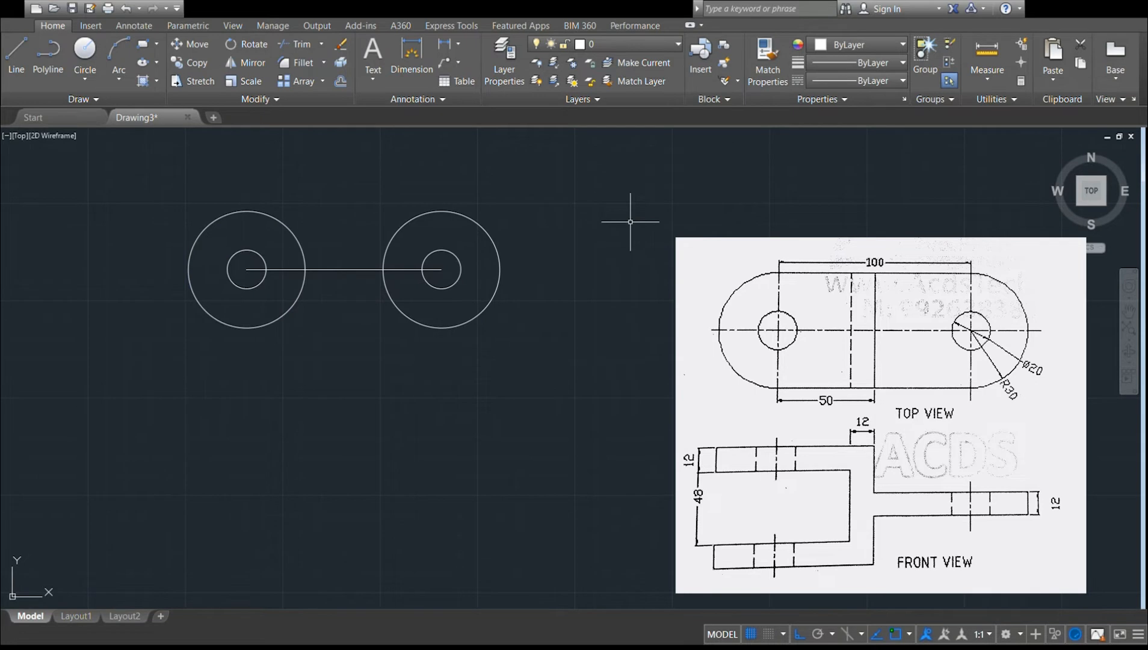
left_click(362, 269)
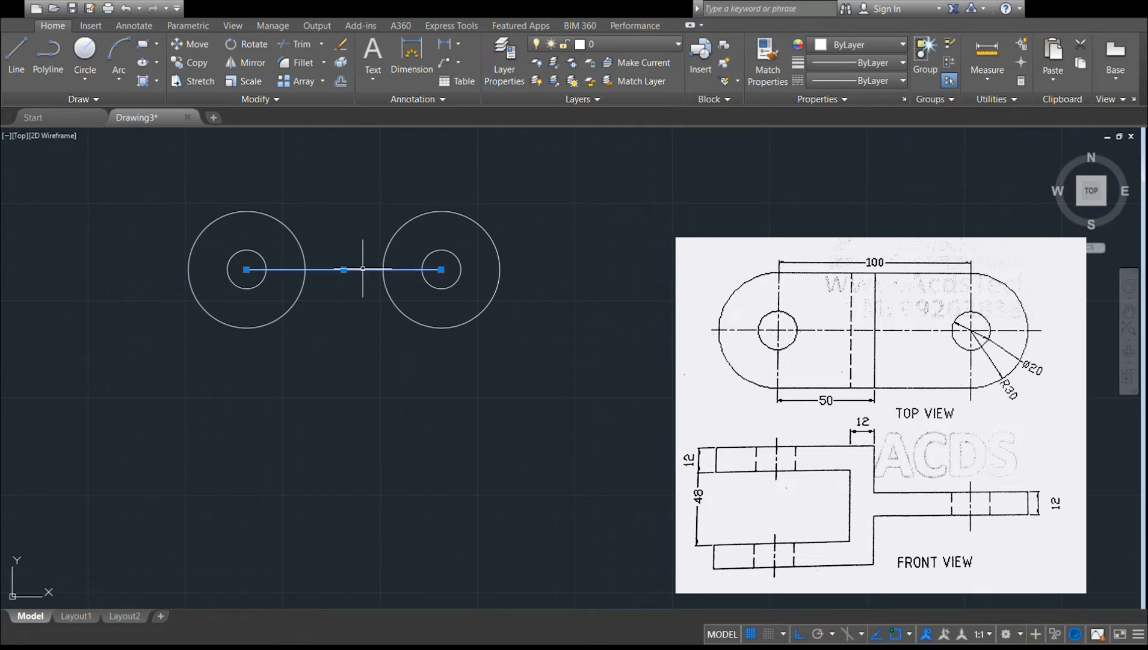
key("Delete")
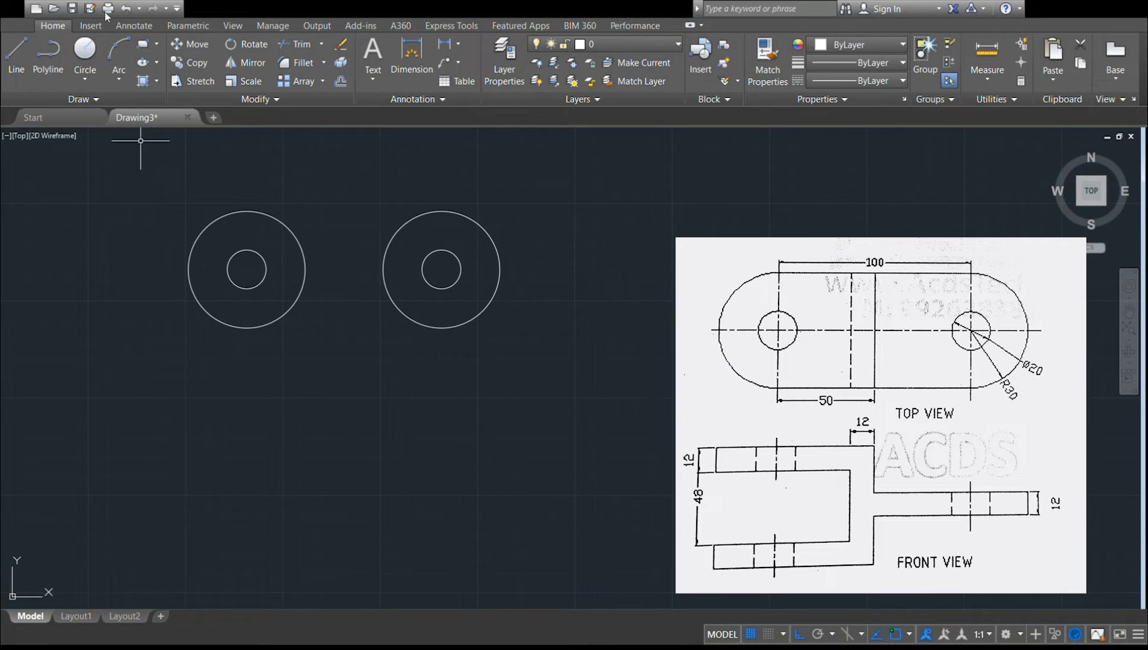
Draw a line tangent to the tops of the two outer circles.
left_click(17, 65)
left_click(280, 220)
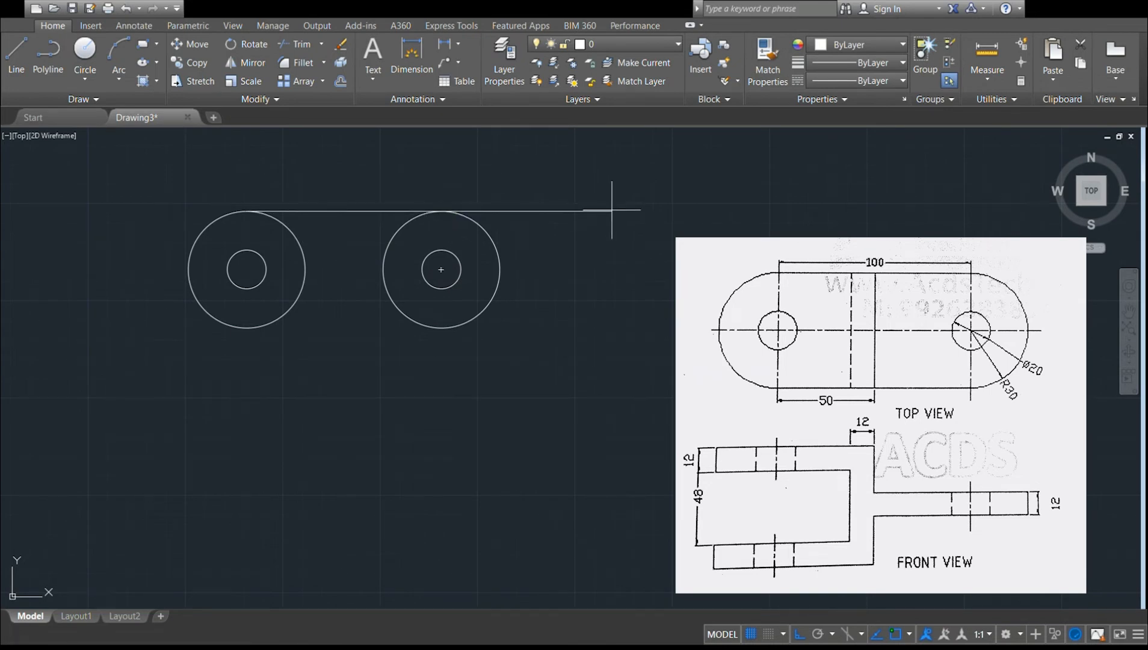
key("Escape")
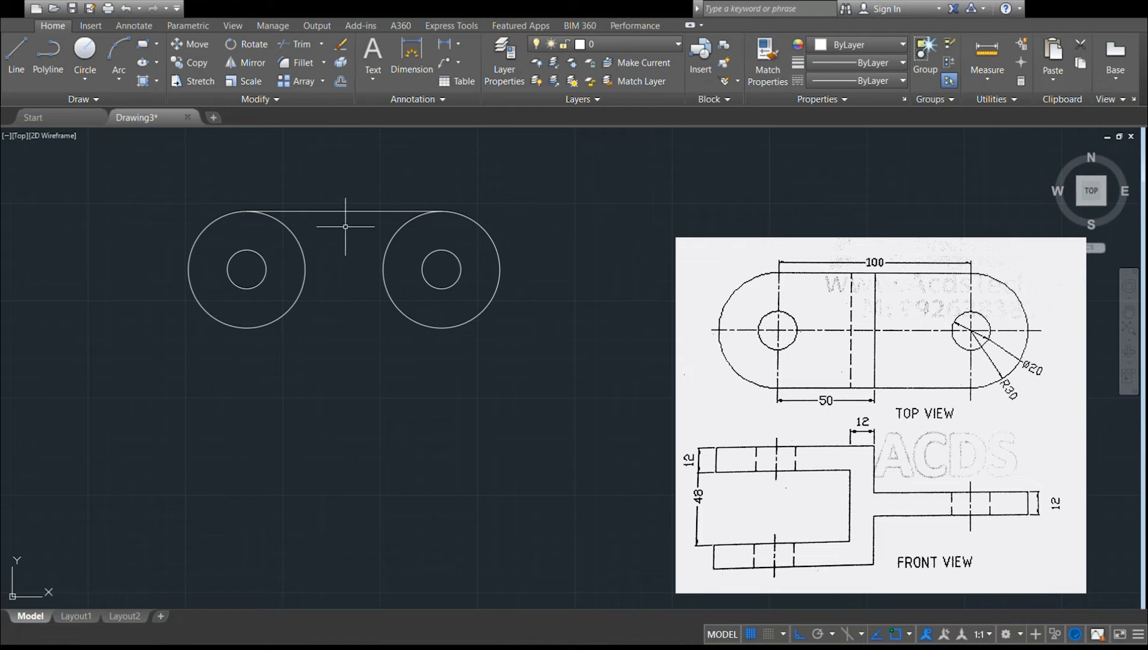
Draw a line tangent to the bottoms of the two outer circles.
left_click(22, 65)
left_click(246, 328)
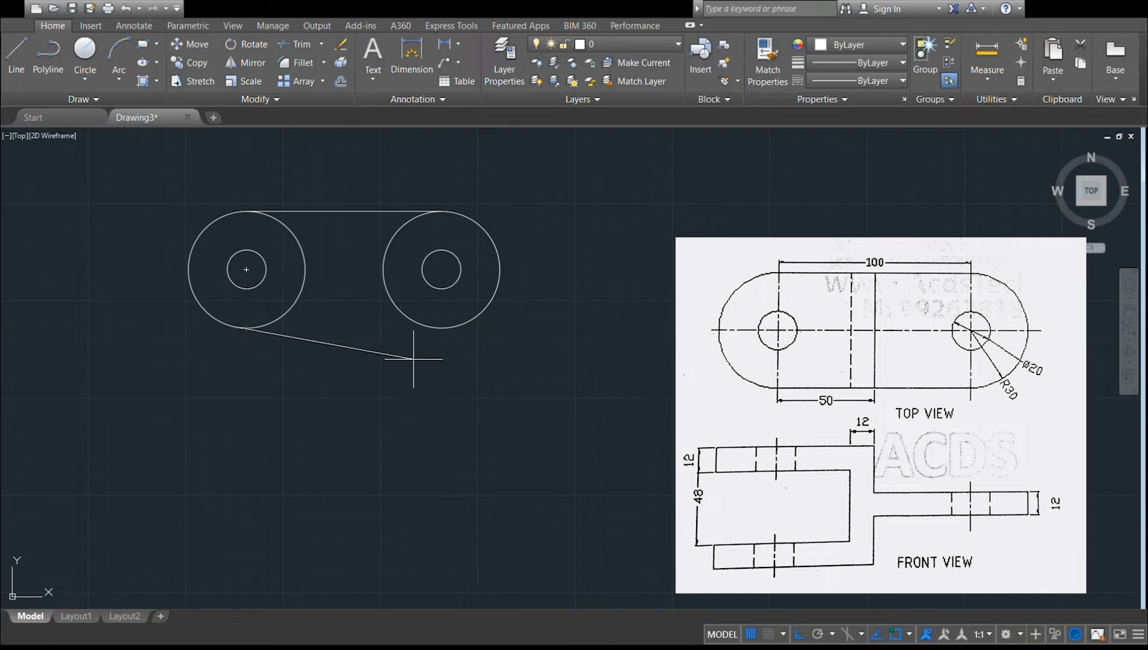
left_click(596, 421)
key("Escape")
left_click(631, 290)
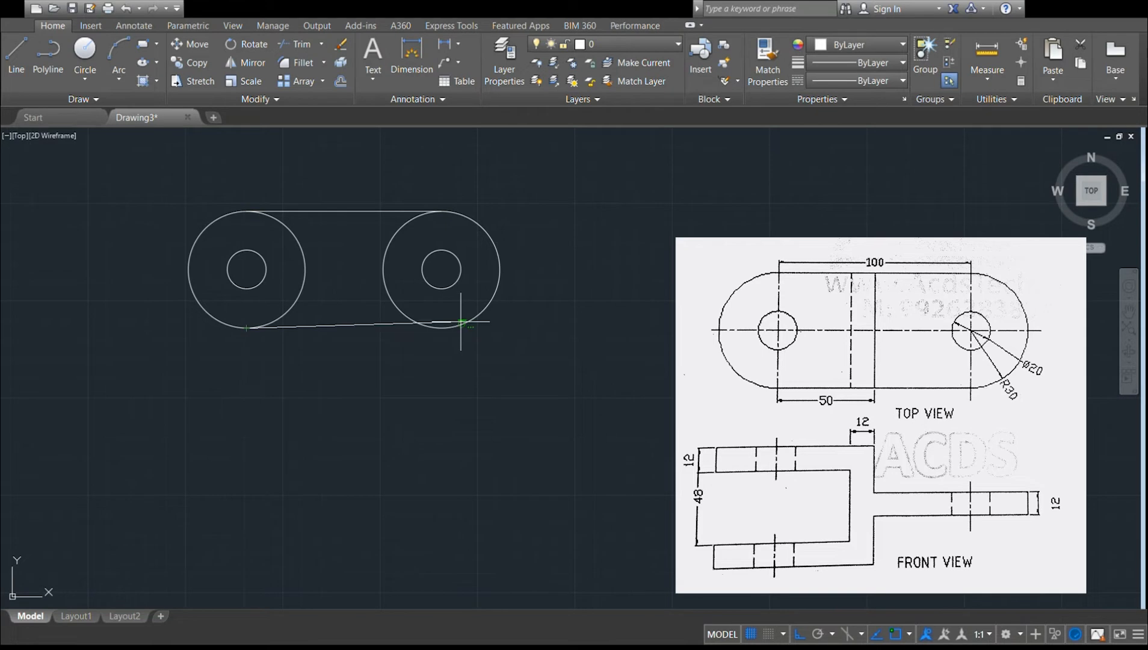
left_click(462, 322)
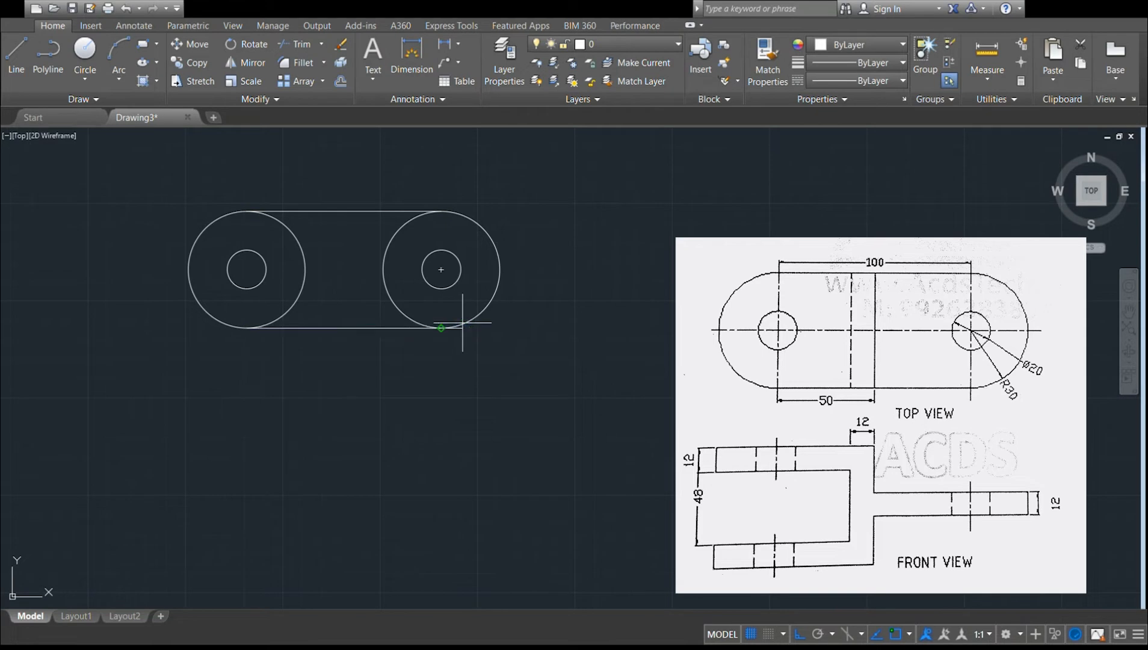
key("Escape")
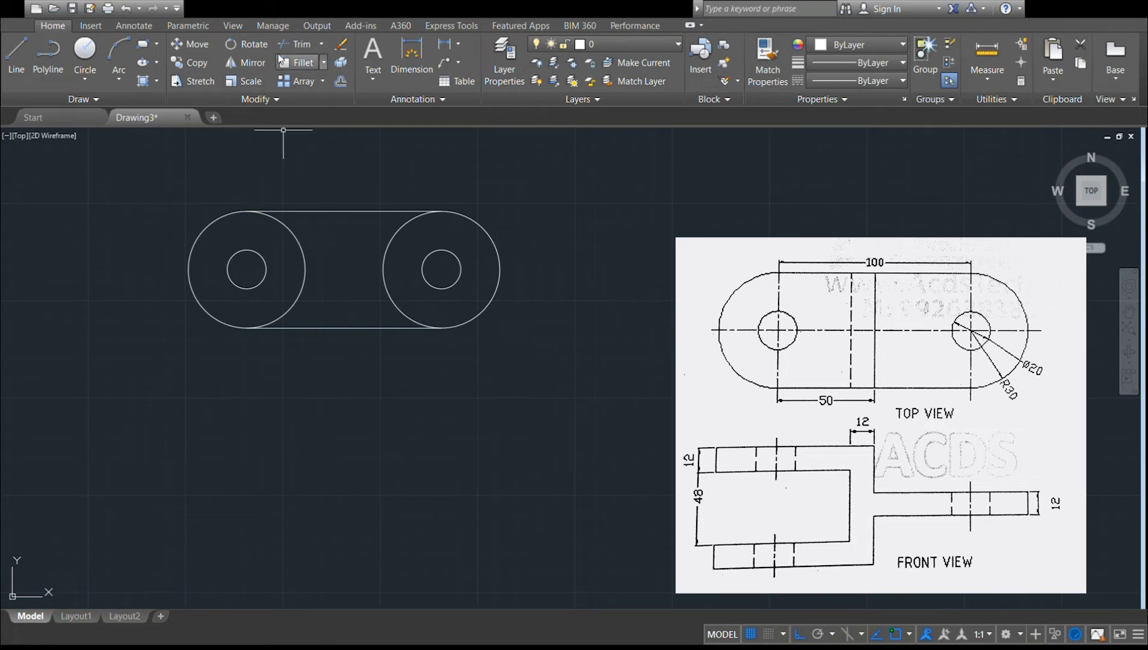
Trim away the inner halves of the two outer circles, leaving a slot-shaped outline with rounded ends.
left_click(299, 45)
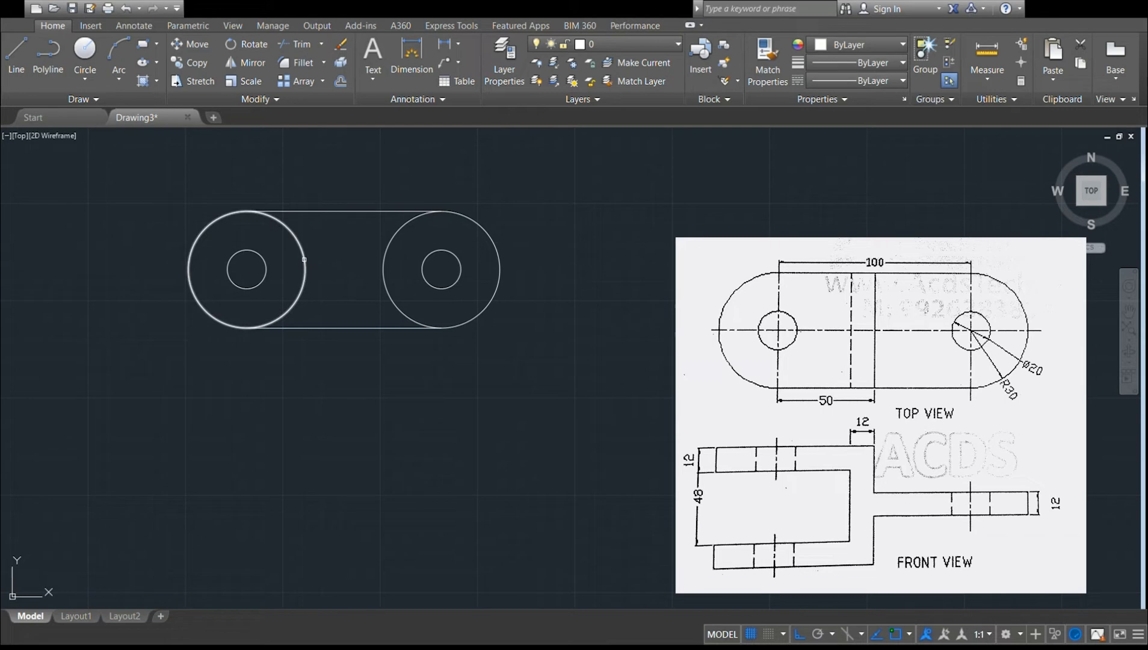
left_click(303, 259)
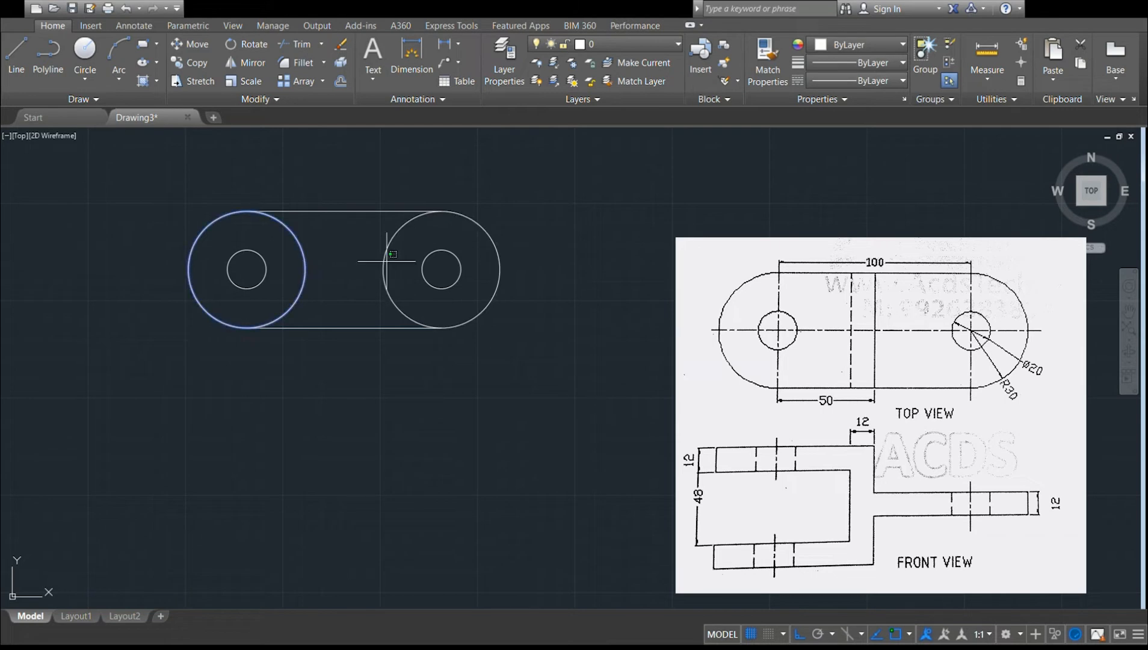
left_click(385, 261)
left_click(385, 261)
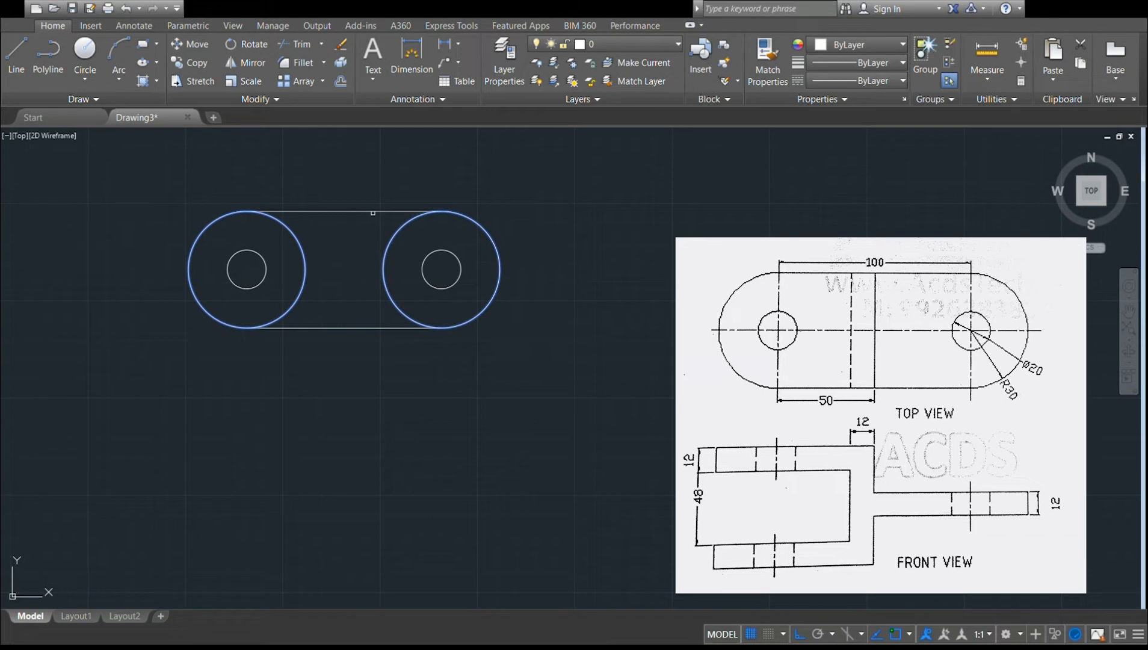
left_click(373, 212)
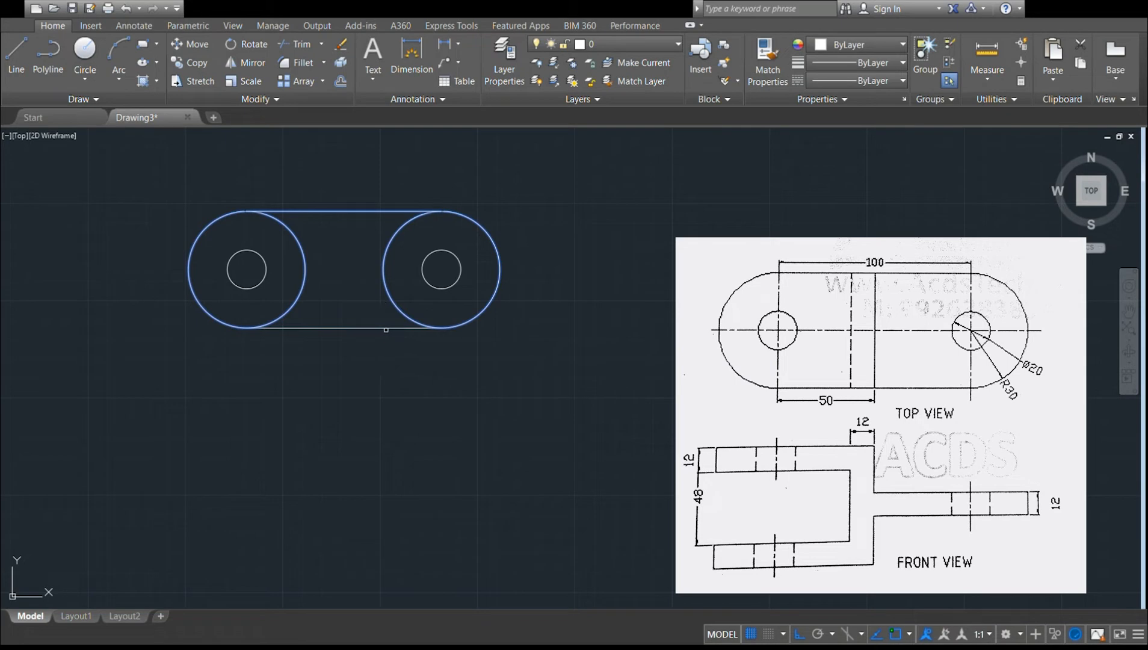
left_click(388, 328)
left_click(304, 283, "shift")
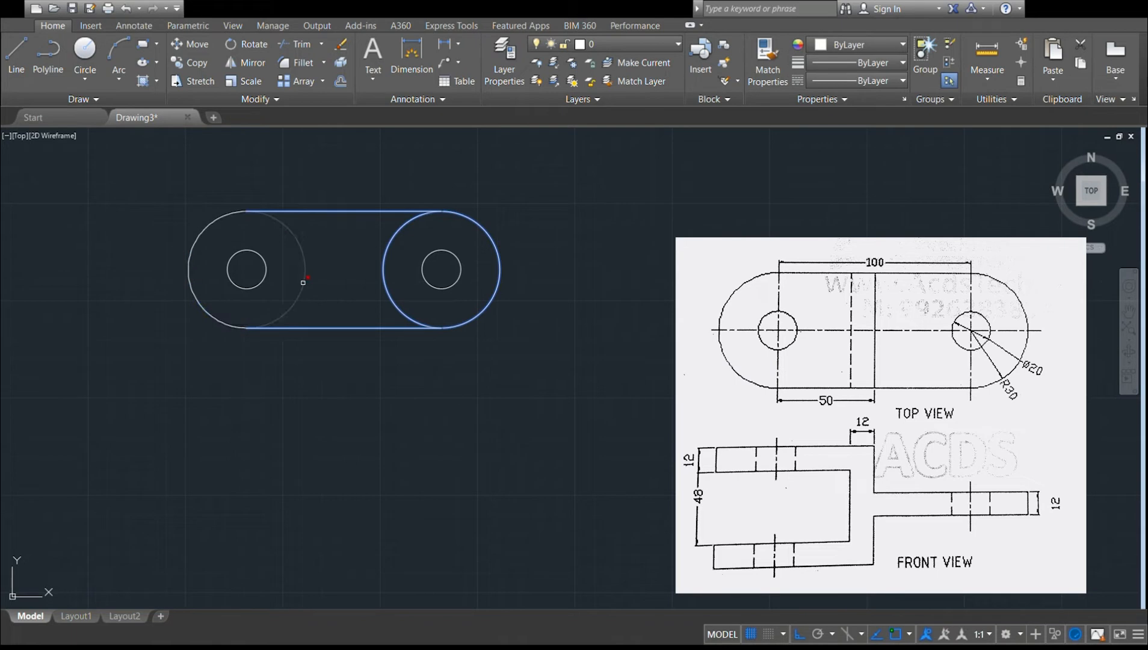
left_click(303, 282)
left_click(384, 278, "shift")
left_click(385, 278)
key("Escape")
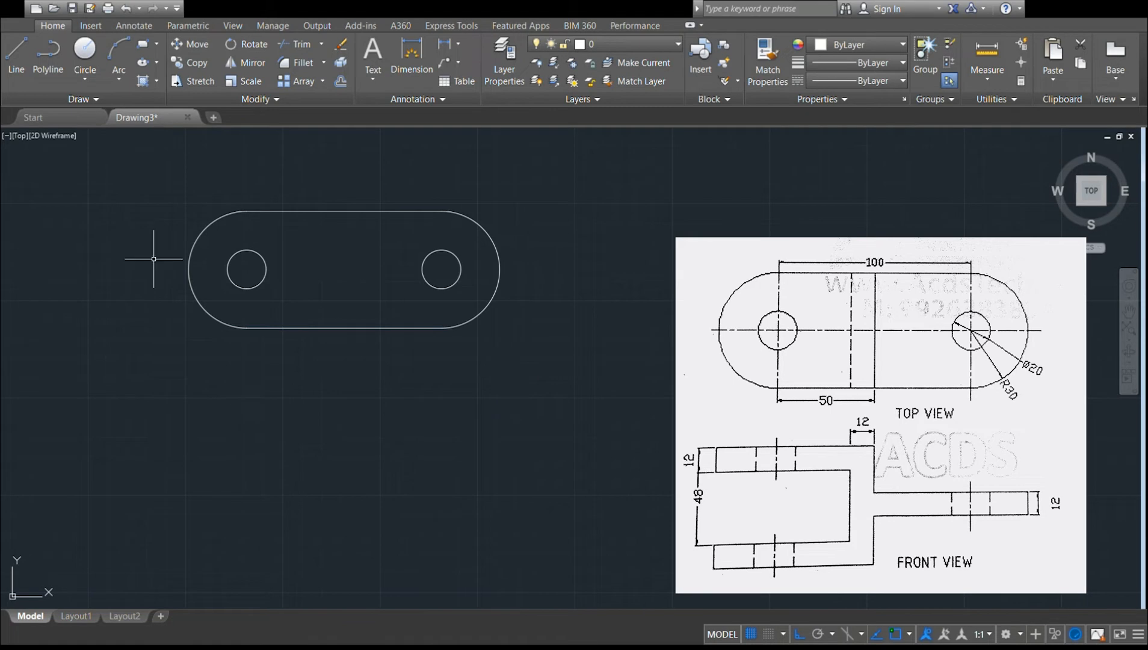
Draw a vertical line across the top view from the bottom edge's midpoint to the top edge's midpoint.
left_click(14, 77)
left_click(344, 328)
left_click(344, 211)
key("Return")
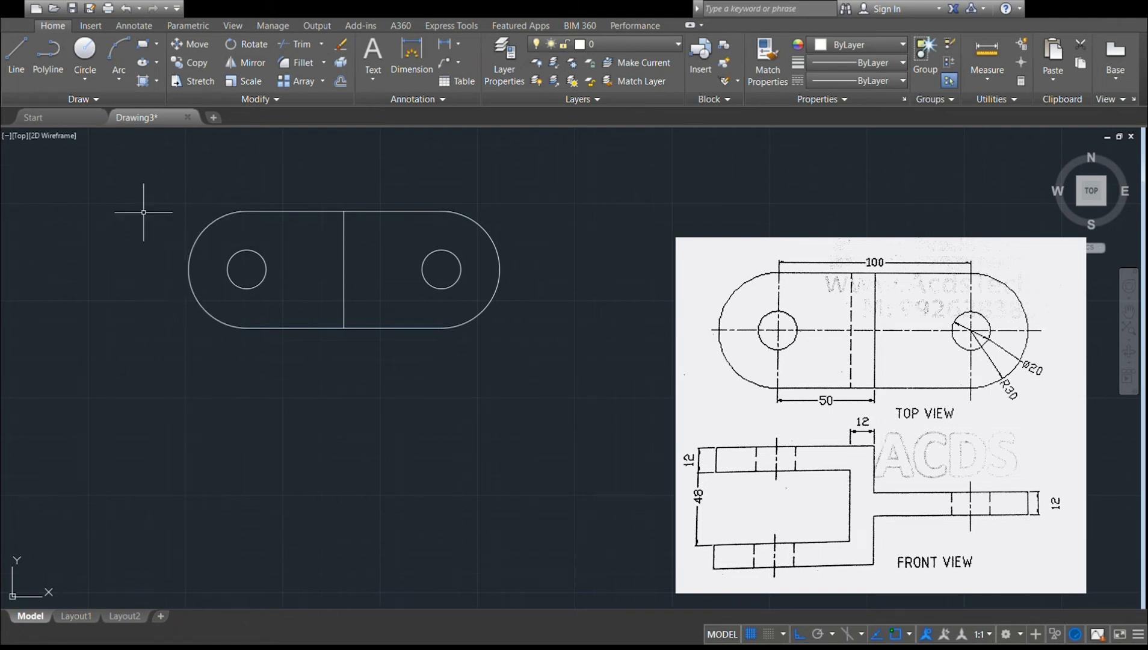
Start the front view below with a top edge from the outline's left extent to its middle line, then a short vertical edge down.
left_click(18, 71)
left_click(187, 376)
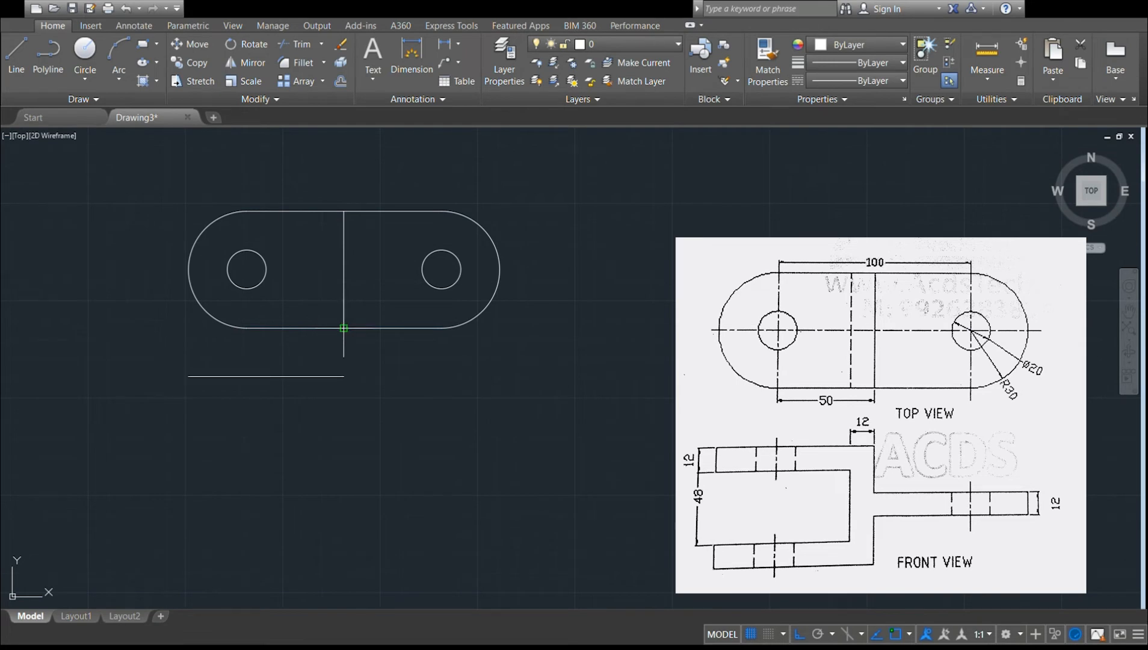
left_click(344, 376)
left_click(345, 392)
left_click(344, 423)
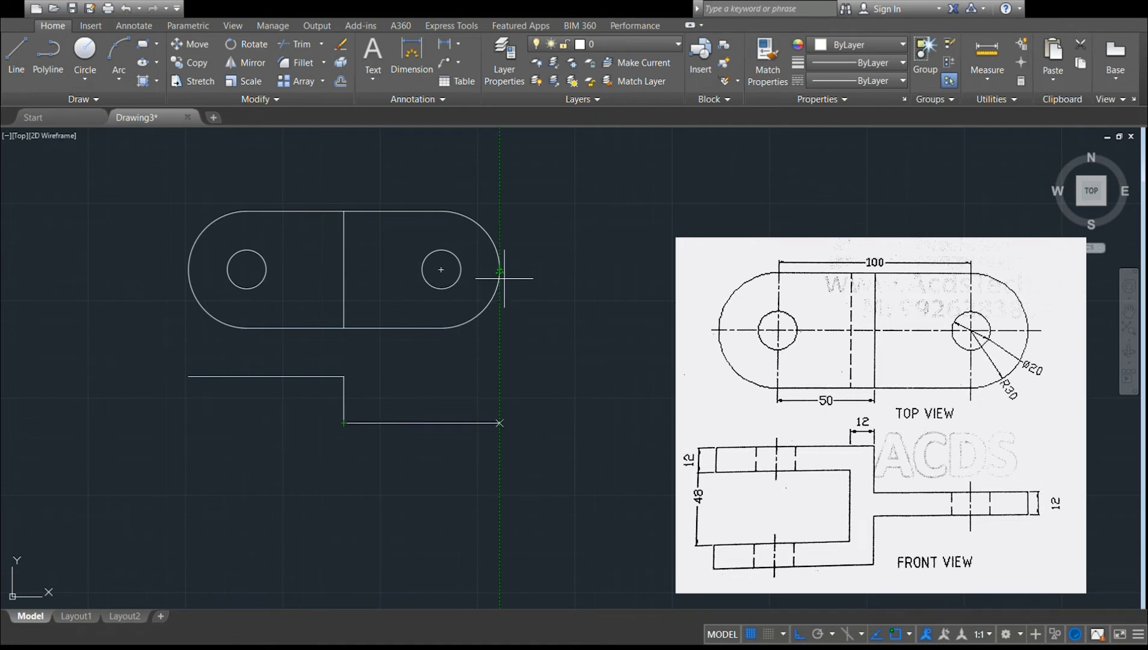
Draw the front view's 12-unit-thick arm out to the top view's right extent and back under the vertical edge.
left_click(499, 423)
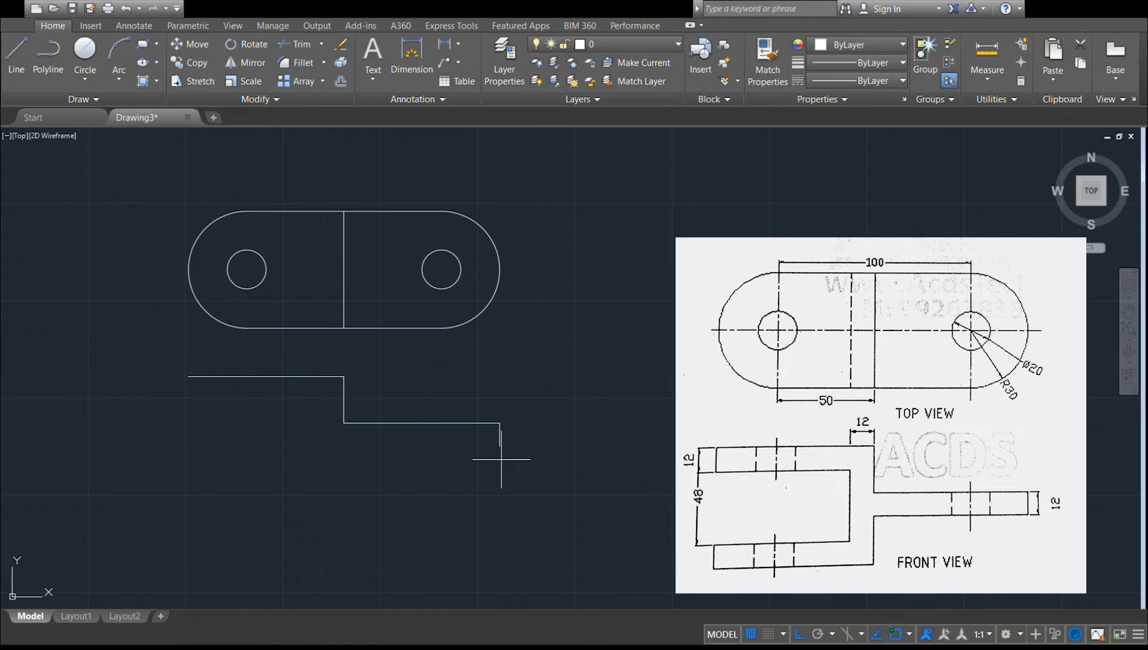
type("12")
key("Return")
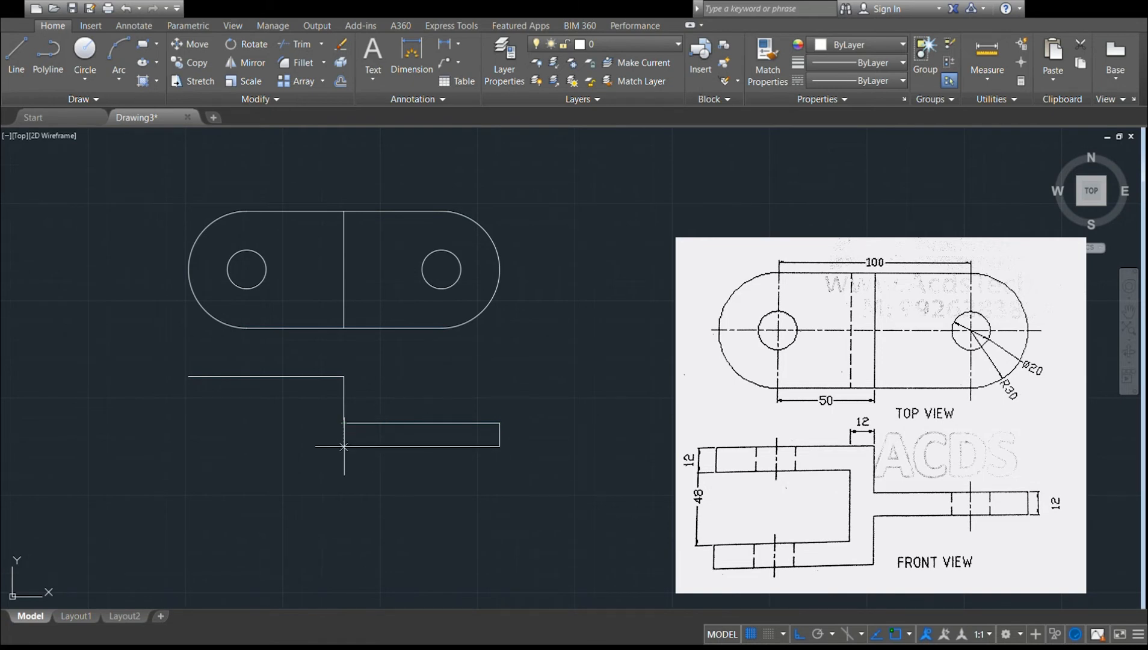
left_click(344, 446)
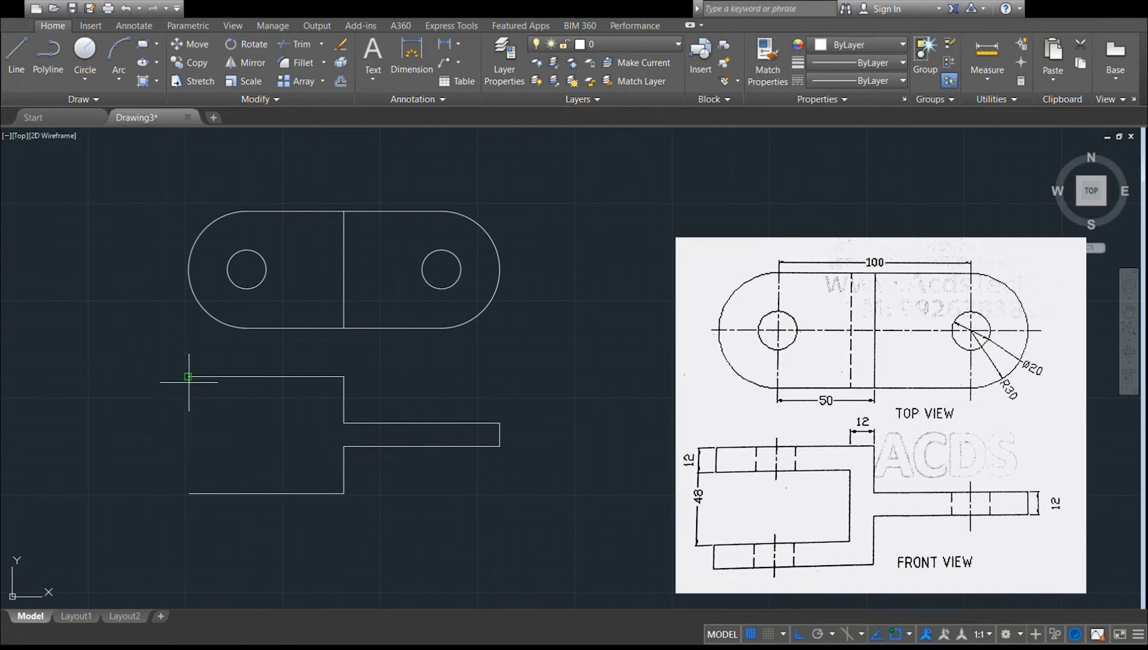
Complete the front view's fork with 12-unit-thick prongs and a 68-unit-deep slot, closing the outline at its upper-left corner.
left_click(188, 493)
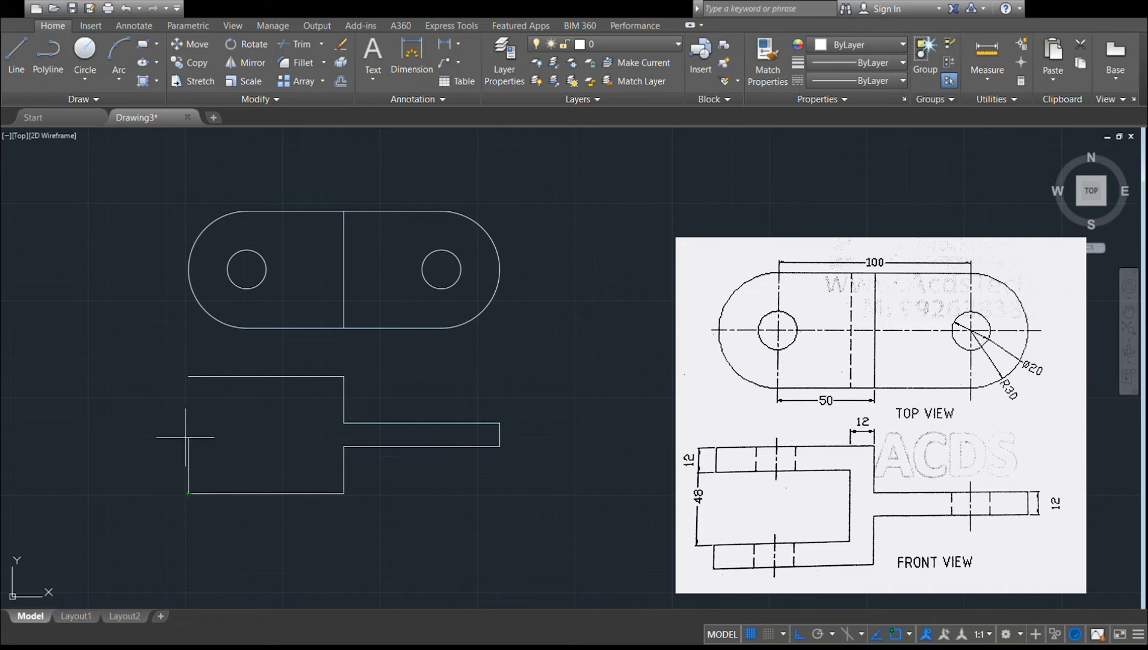
left_click(189, 470)
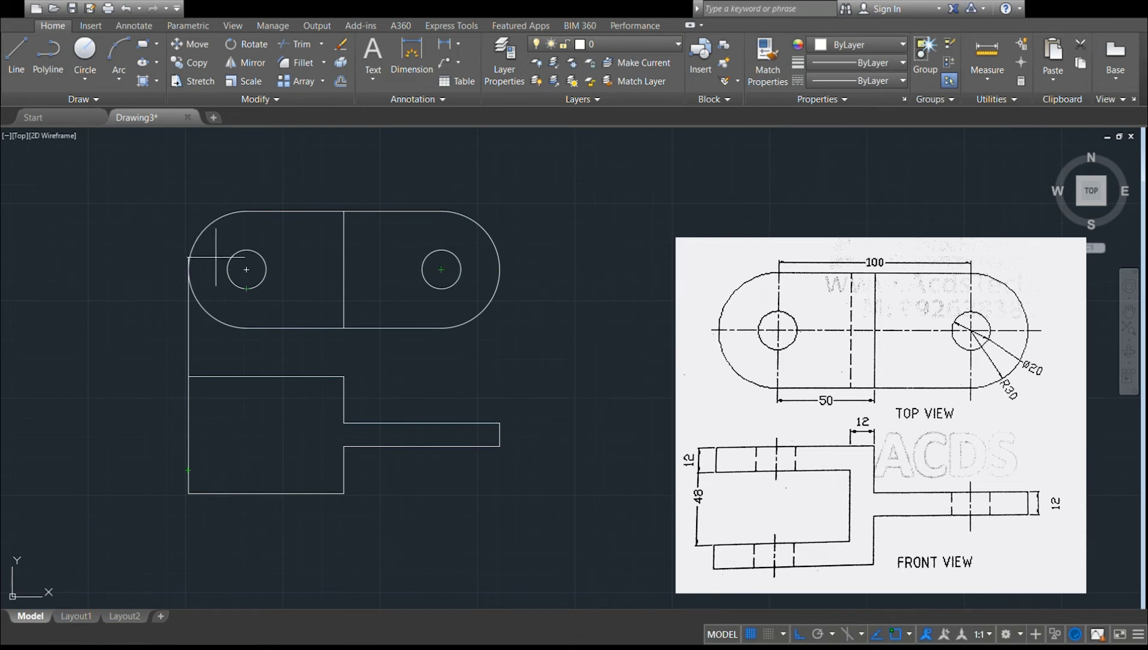
left_click(249, 271)
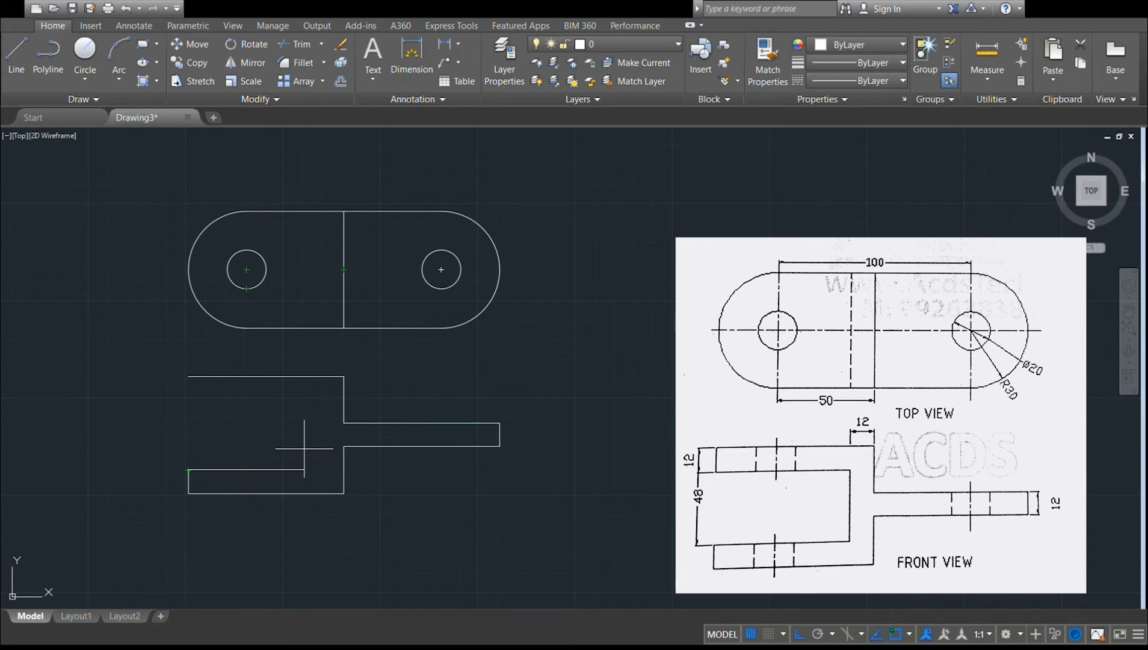
type("68")
key("Return")
left_click(321, 400)
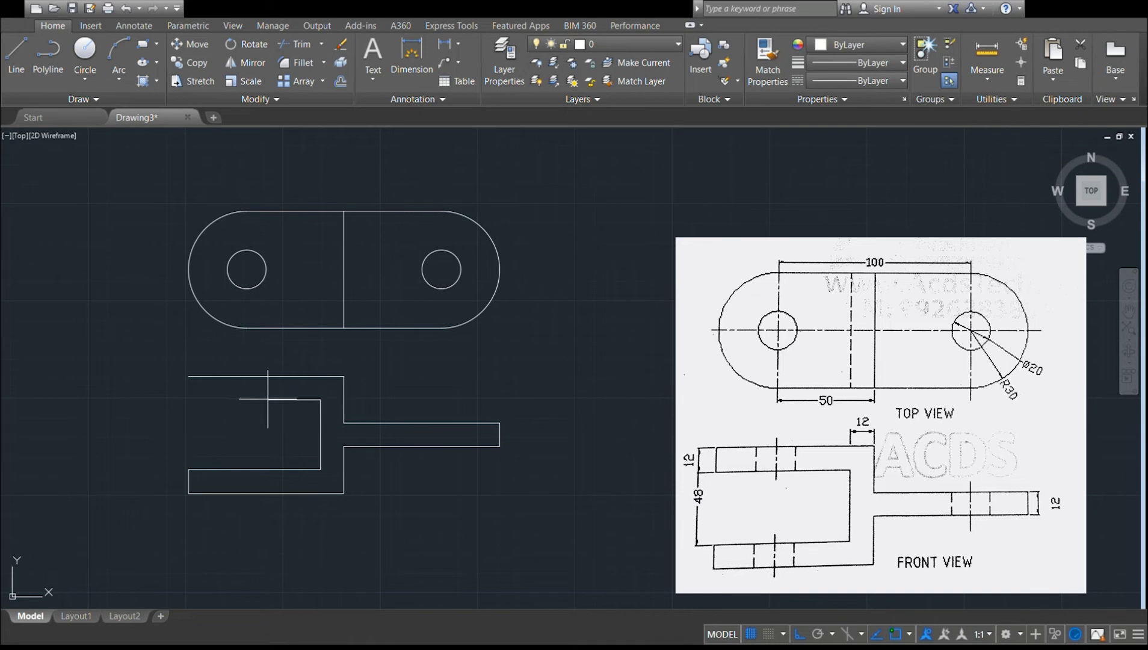
left_click(188, 400)
left_click(188, 377)
key("Escape")
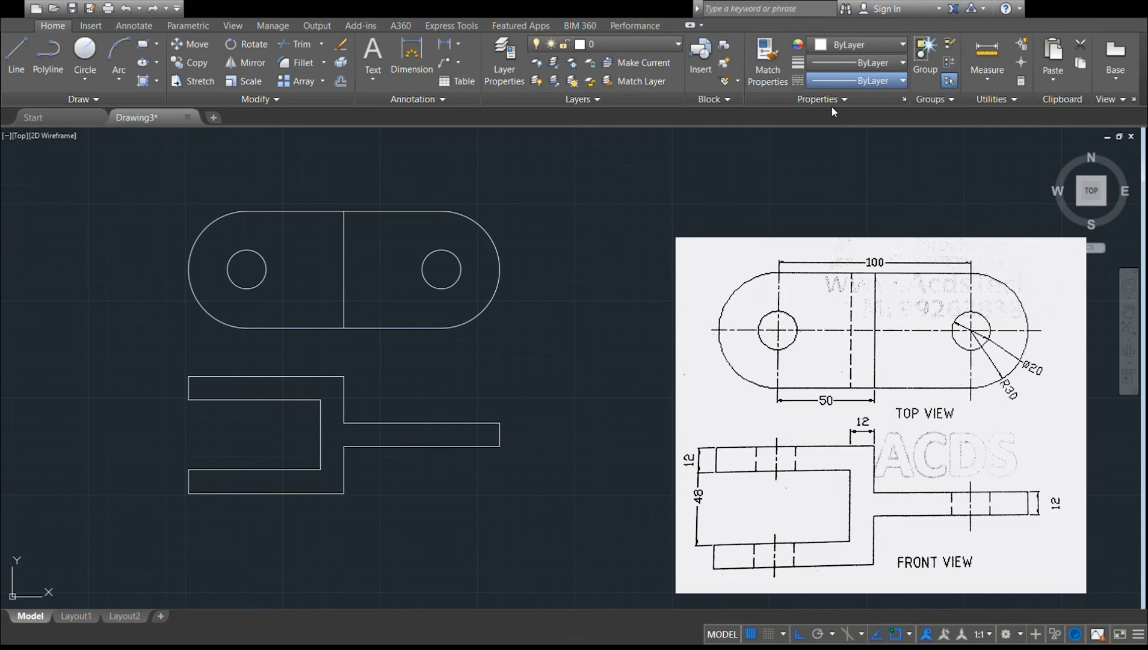
With the CENTER linetype current, draw vertical centre lines through both holes, spanning the top and front views.
left_click(830, 155)
left_click(837, 175)
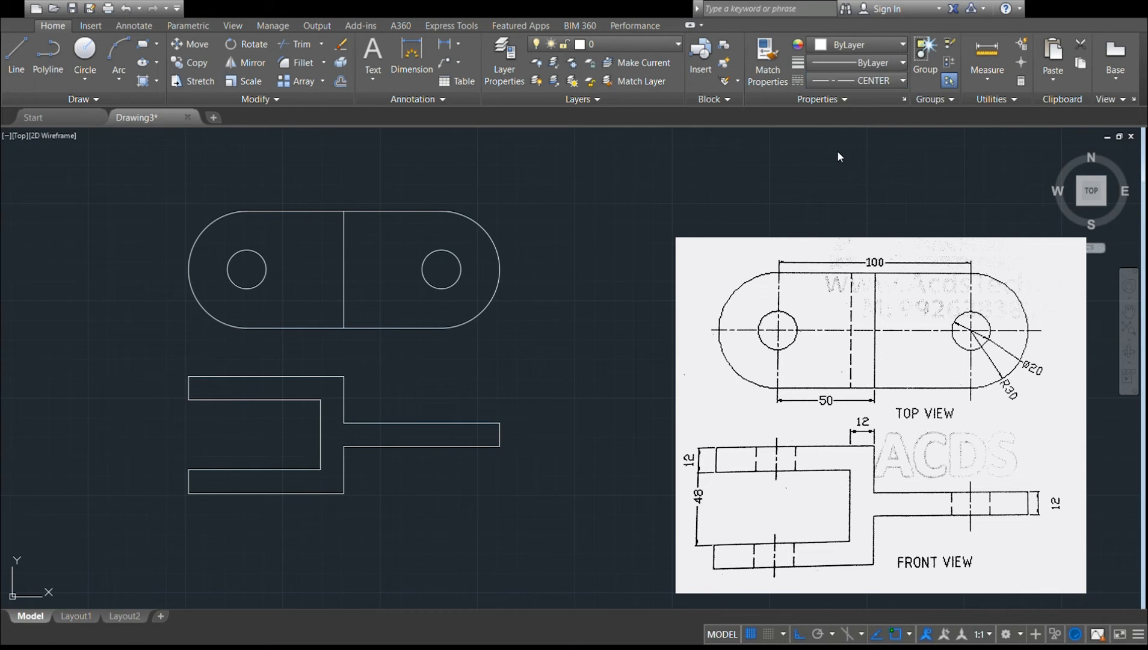
left_click(16, 61)
mouse_move(441, 269)
left_click(441, 166)
left_click(443, 534)
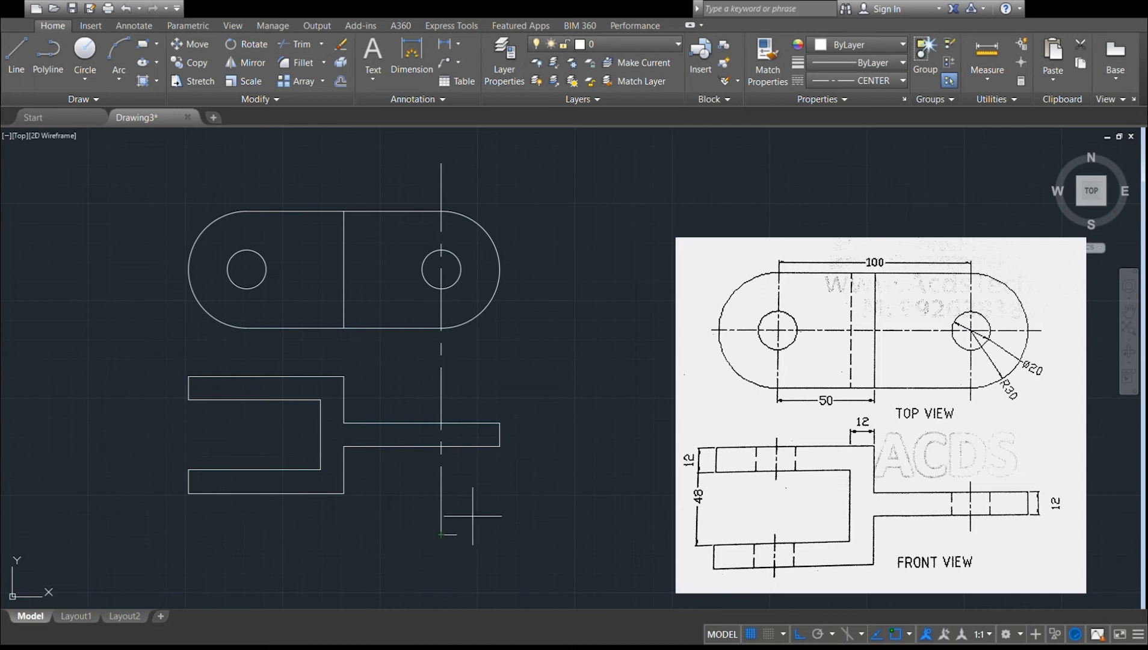
key("Escape")
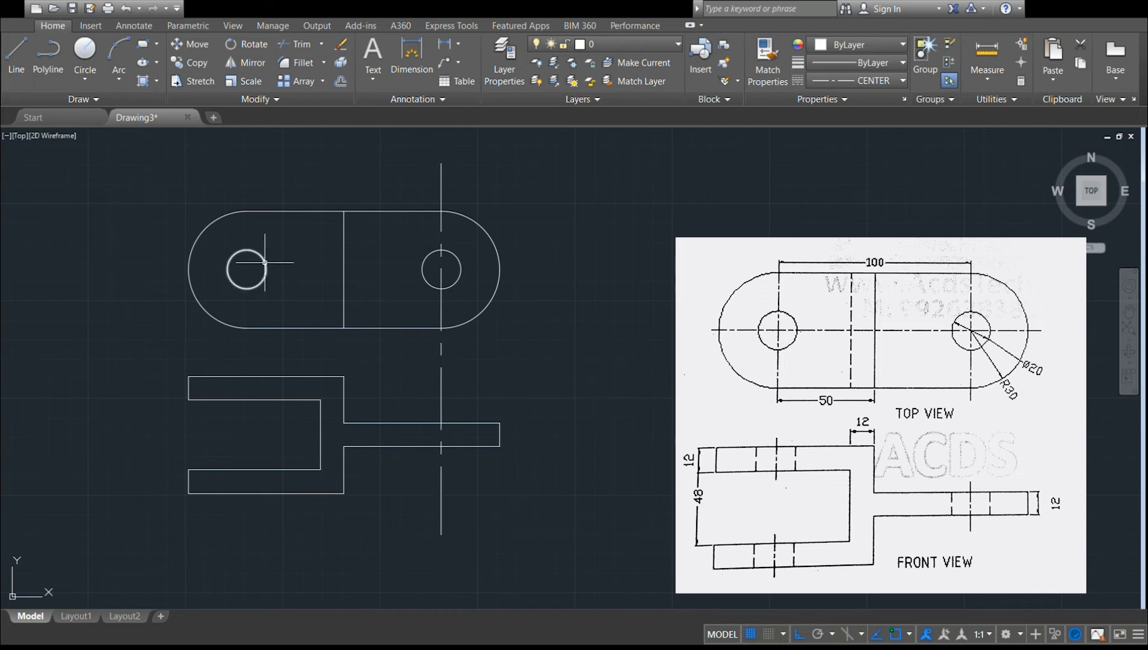
left_click(13, 72)
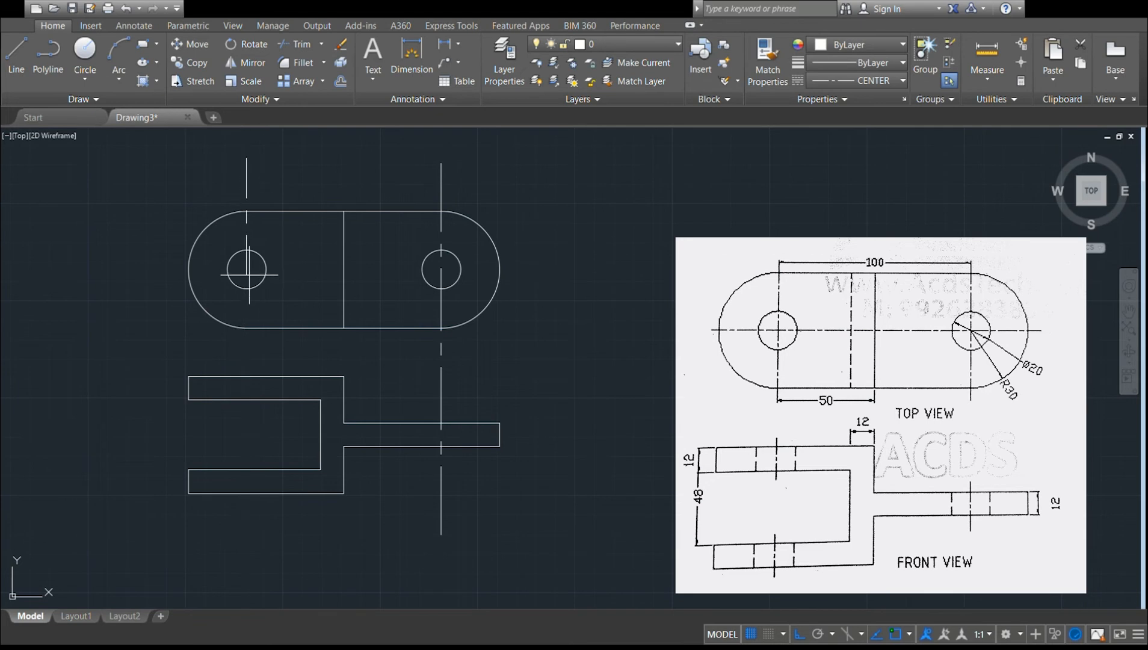
left_click(246, 557)
key("Return")
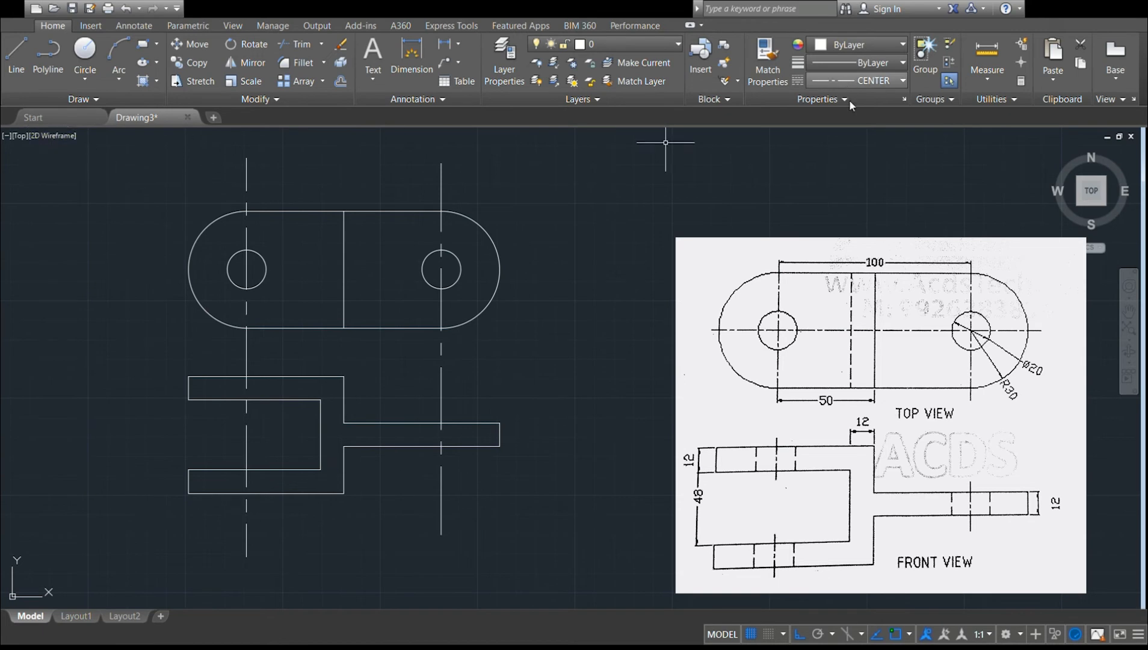
Switch to a dashed ACAD linetype and draw the left hole's two hidden edges through the fork's upper prong.
left_click(903, 81)
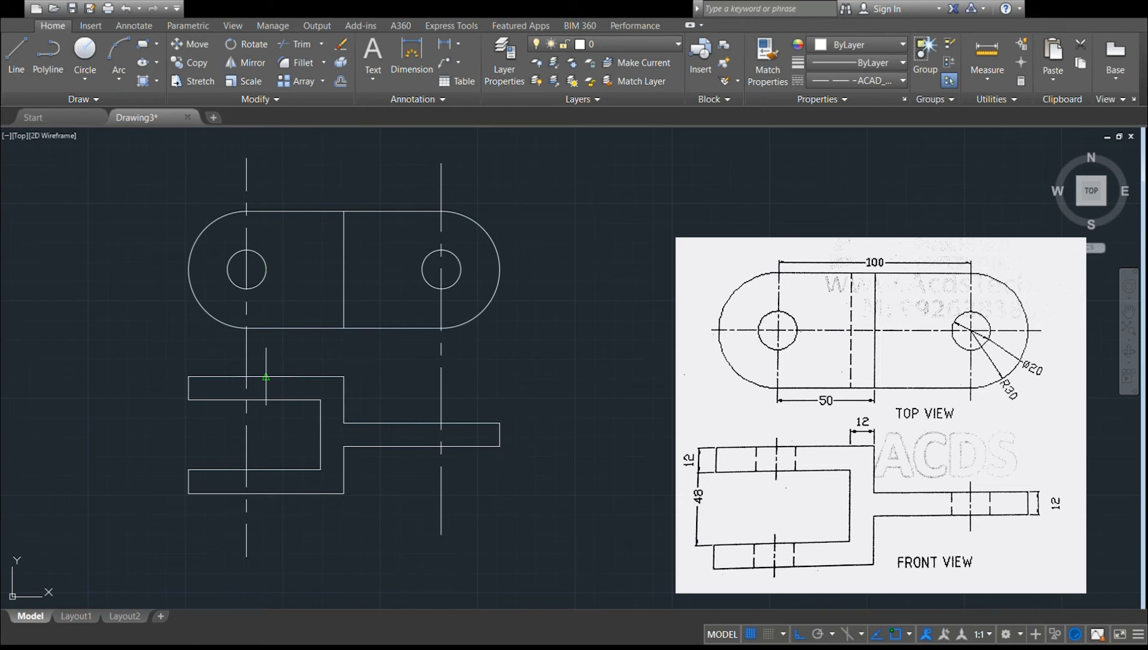
left_click(266, 400)
left_click(18, 58)
left_click(227, 377)
left_click(227, 399)
Draw a long vertical test line in the dashed linetype in the empty space beside the views.
left_click(621, 161)
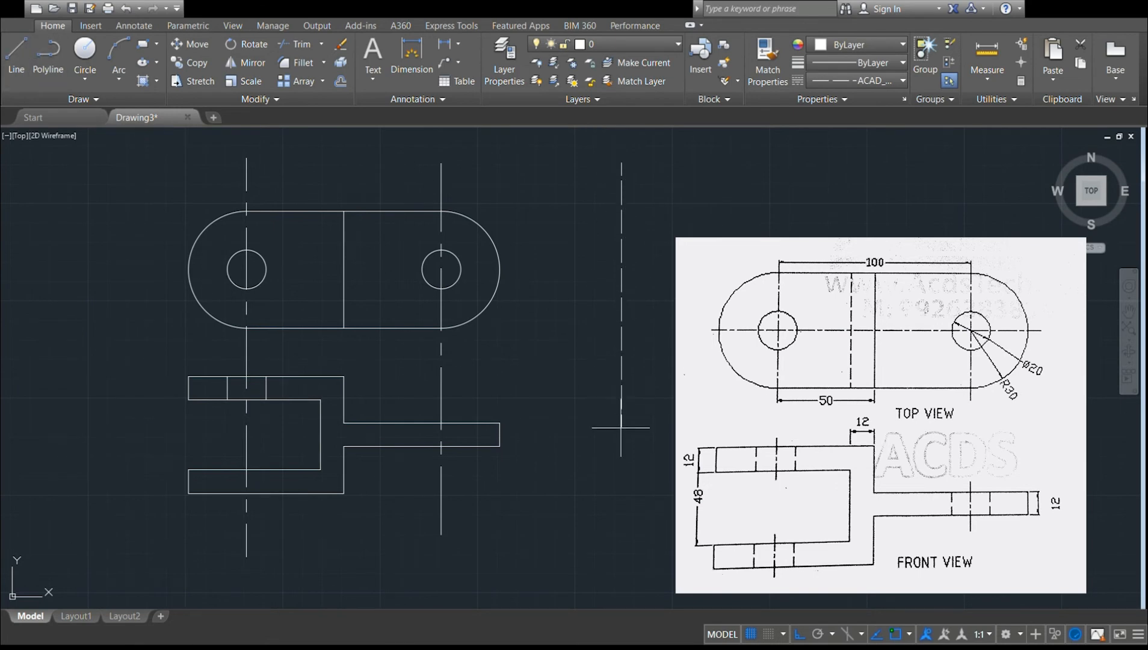
left_click(621, 440)
key("Escape")
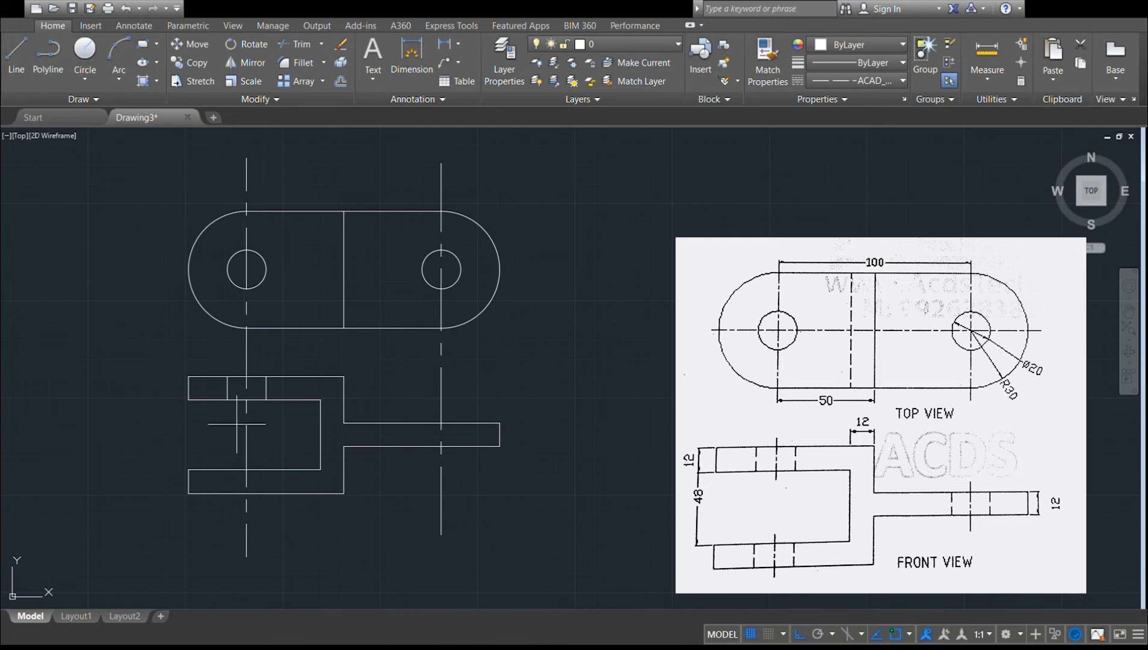
Draw the left hole's two hidden edges through the fork's lower prong, aligned with those in the upper prong.
left_click(227, 470)
left_click(227, 494)
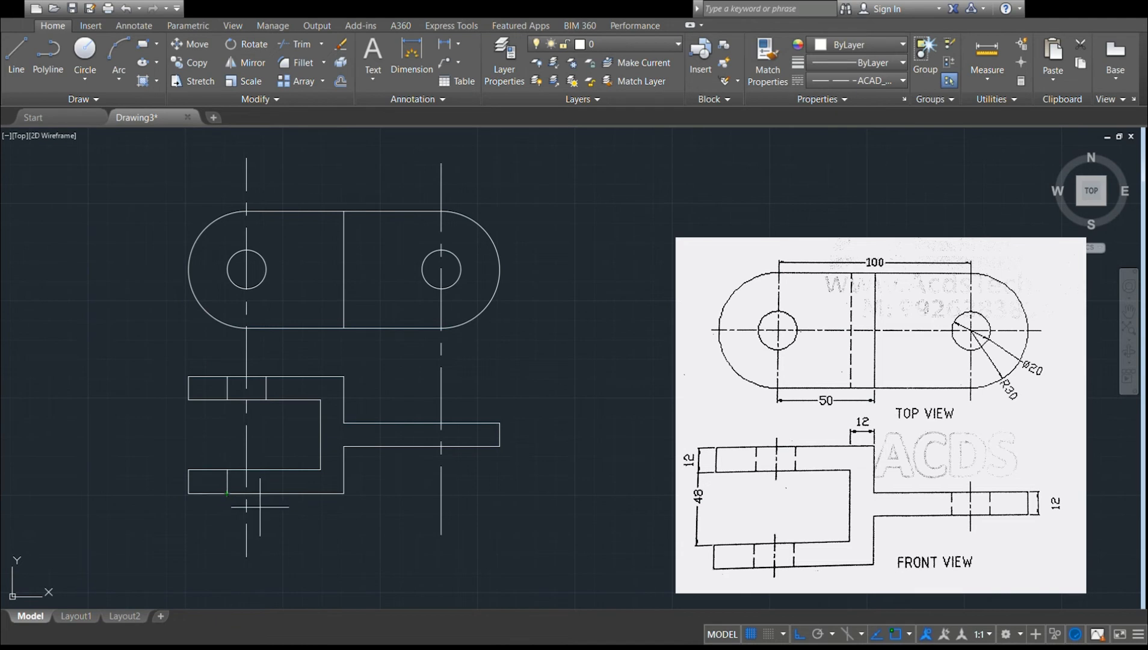
left_click(17, 50)
left_click(266, 469)
left_click(266, 494)
key("Escape")
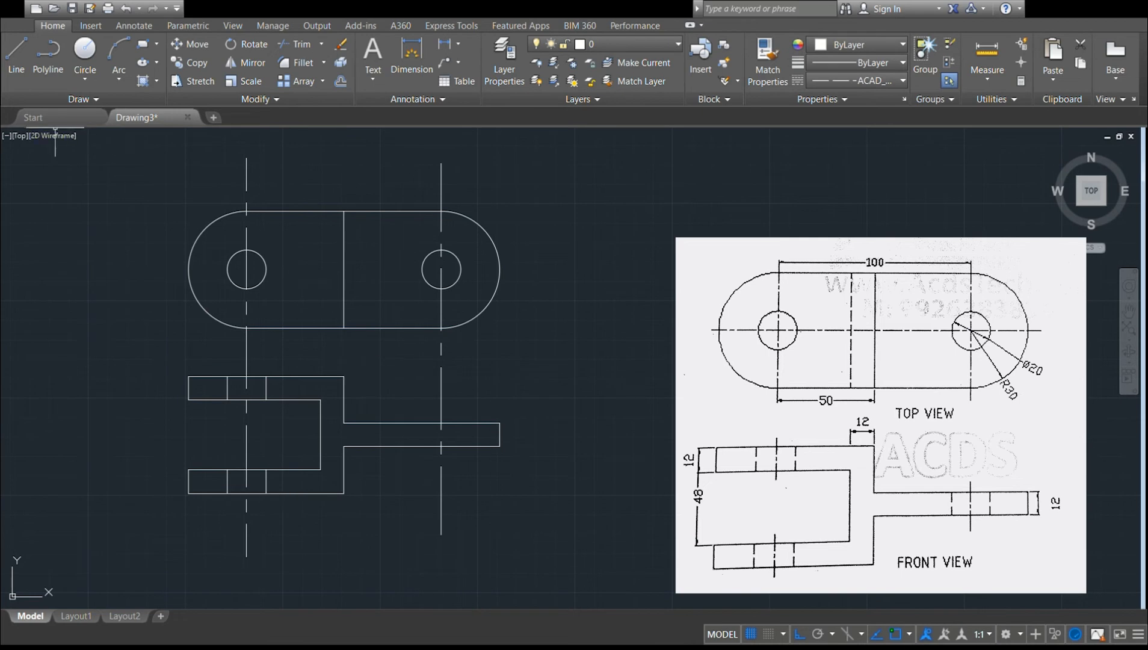
Draw a dashed vertical line across the top view in line with the inner end of the fork slot.
left_click(12, 66)
left_click(321, 328)
left_click(320, 211)
key("Escape")
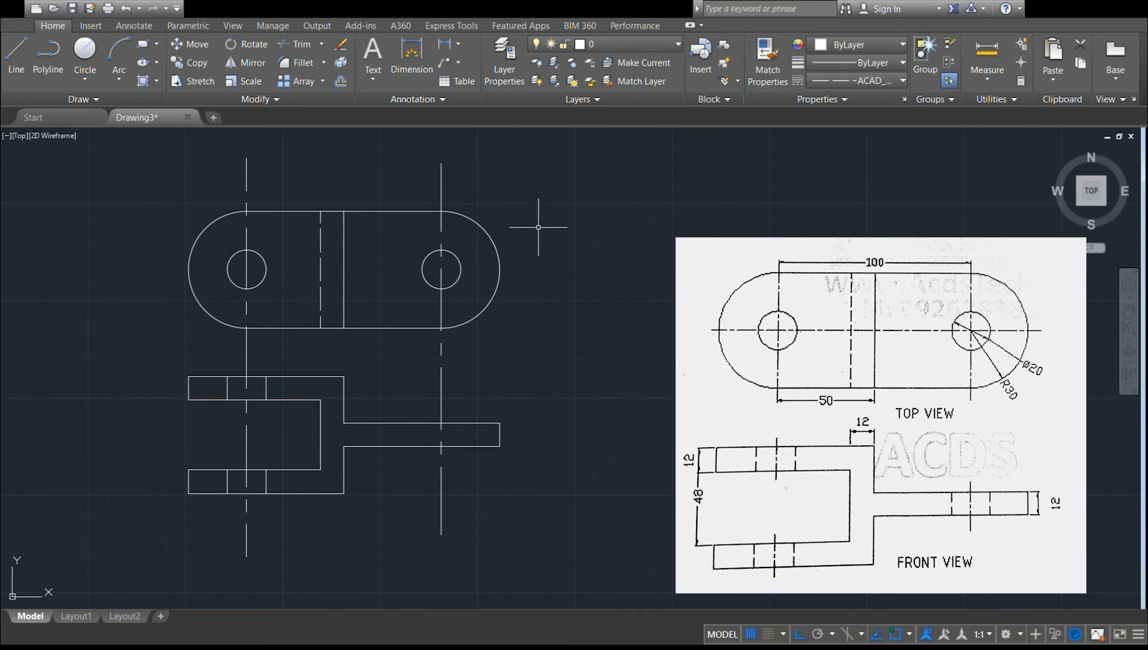
Draw the right hole's two hidden edges through the front view's arm.
left_click(15, 57)
left_click(461, 446)
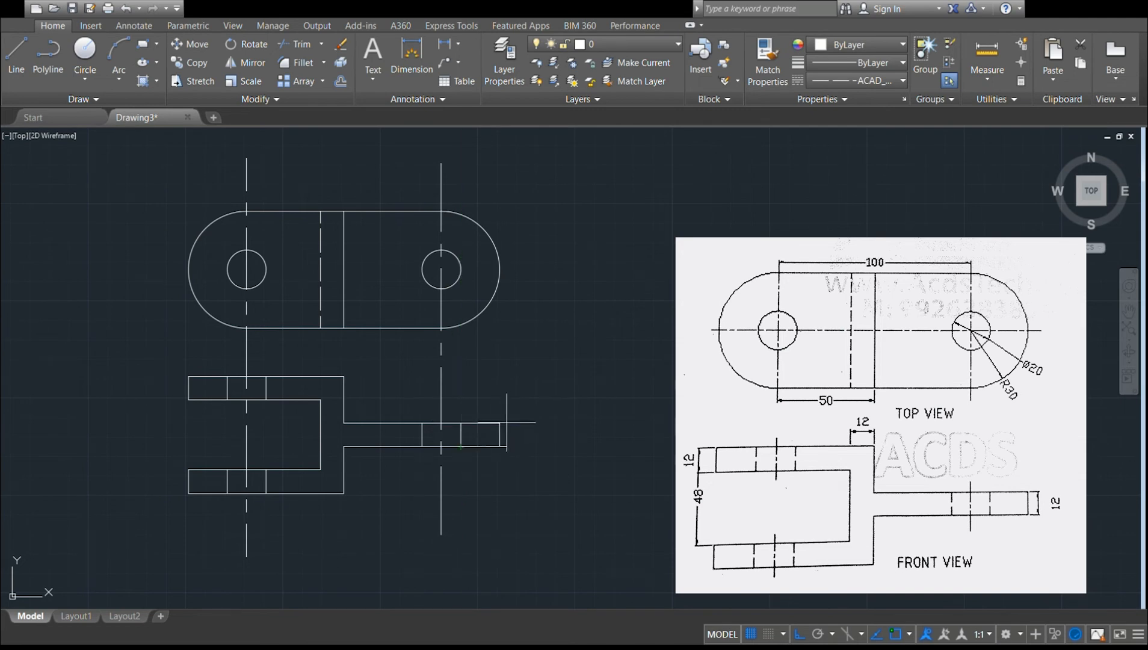
key("Escape")
Hatch the top view's right half around the hole with the ANSI32 pattern on both sides of the centre line.
left_click(142, 82)
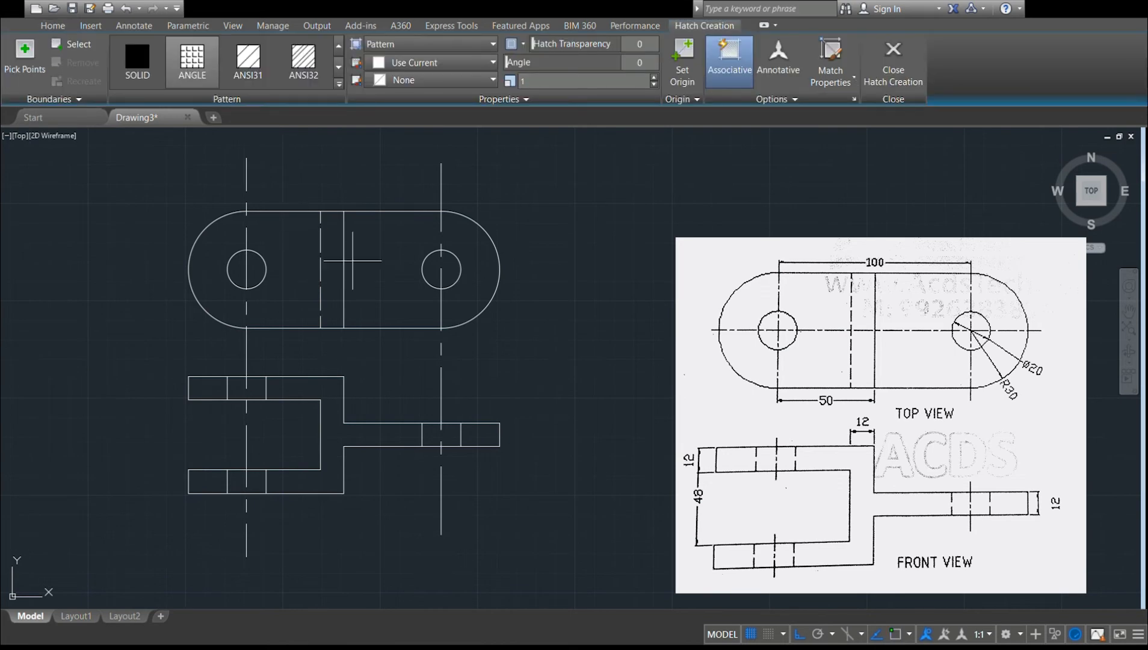
left_click(296, 65)
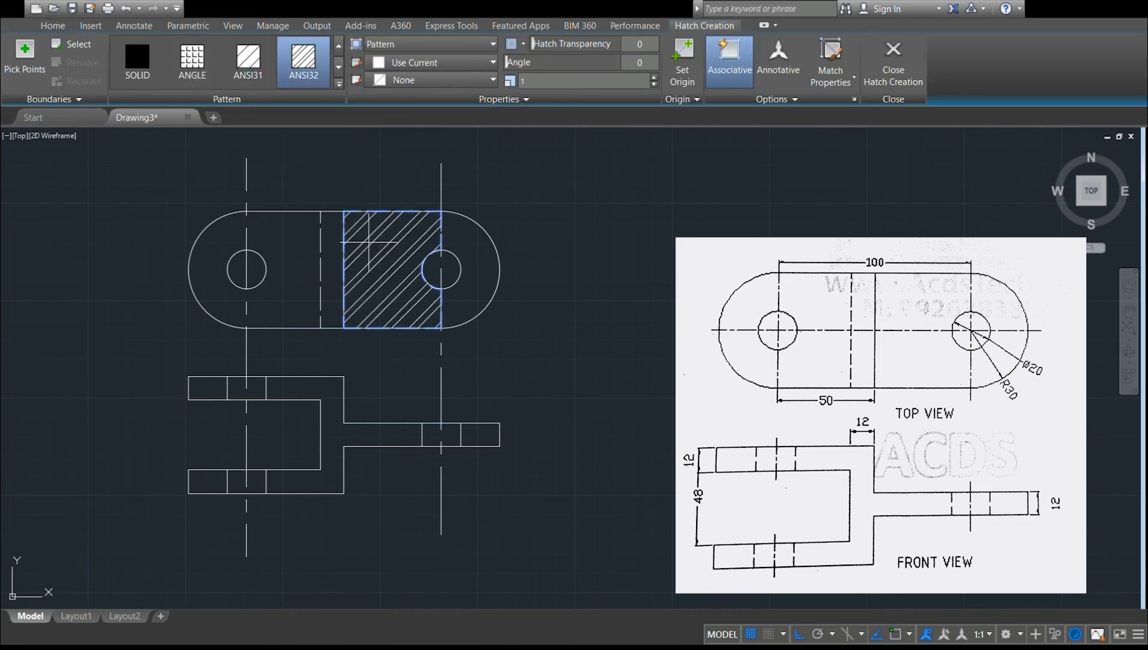
left_click(368, 242)
left_click(476, 265)
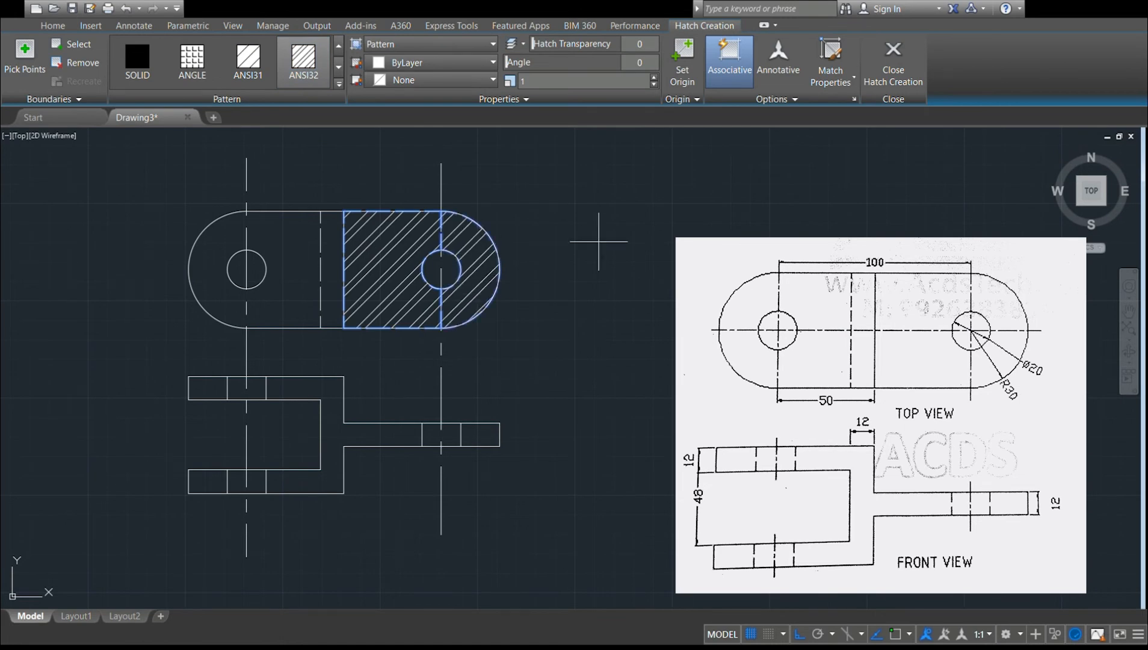
key("Return")
Change the hatch colour to orange 248,153,30.
left_click(410, 230)
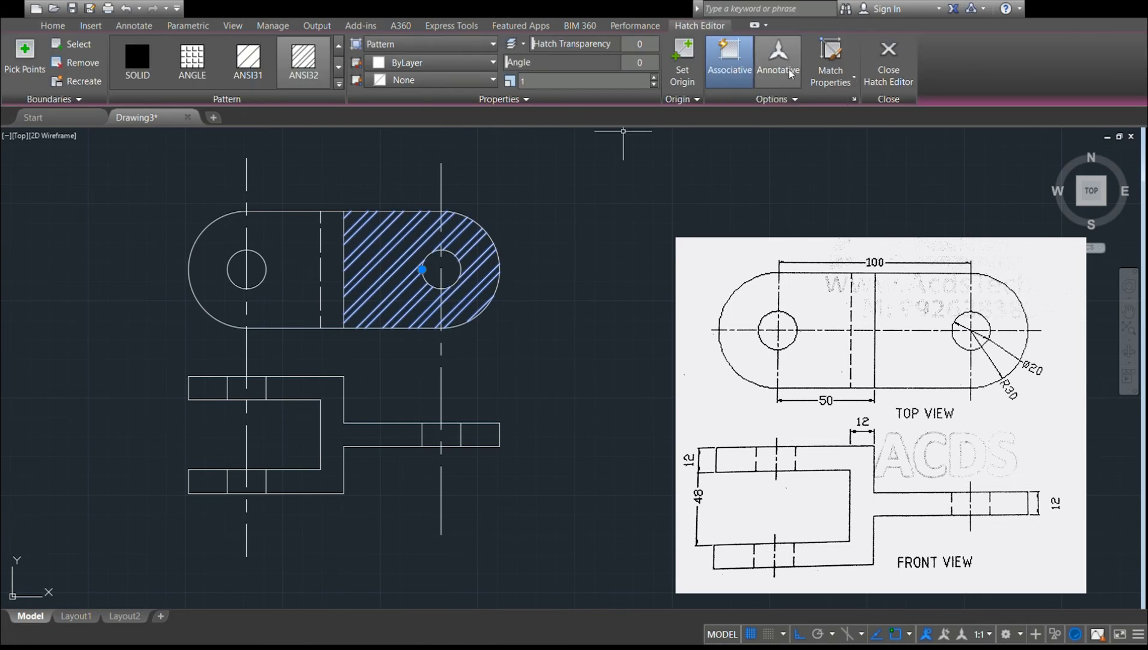
left_click(53, 25)
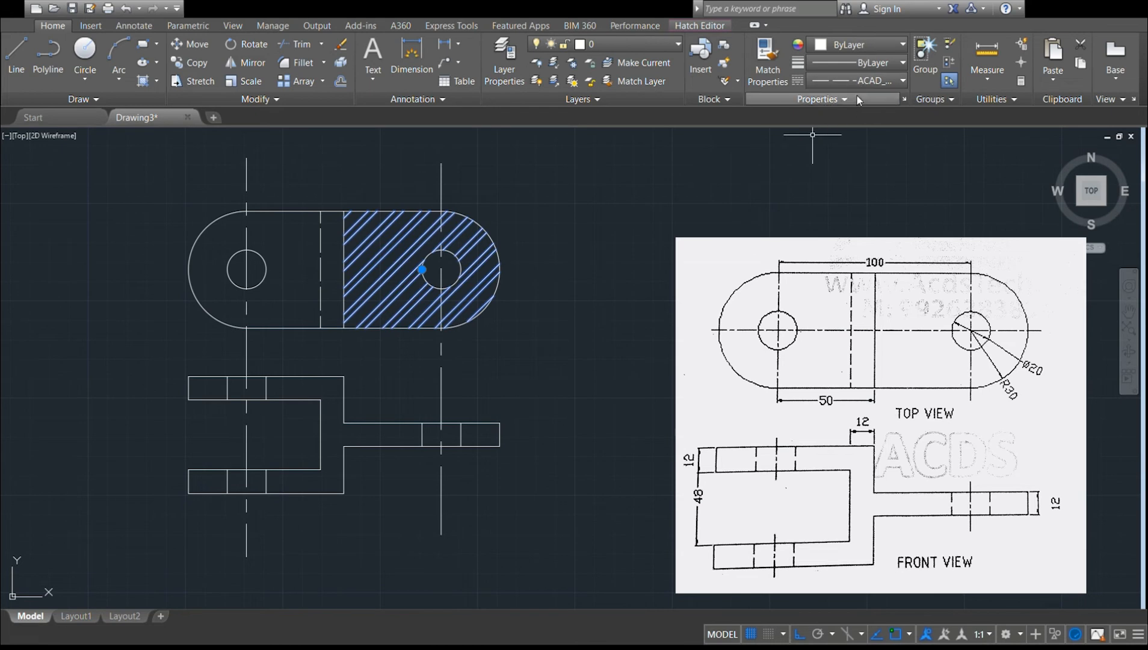
left_click(878, 48)
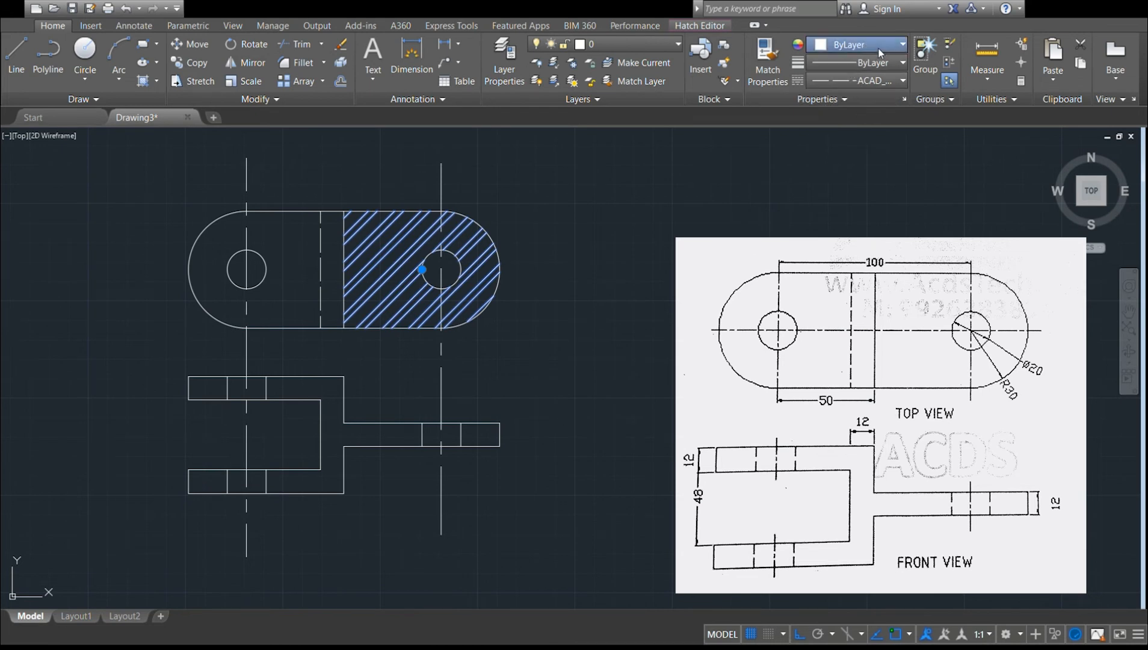
left_click(847, 132)
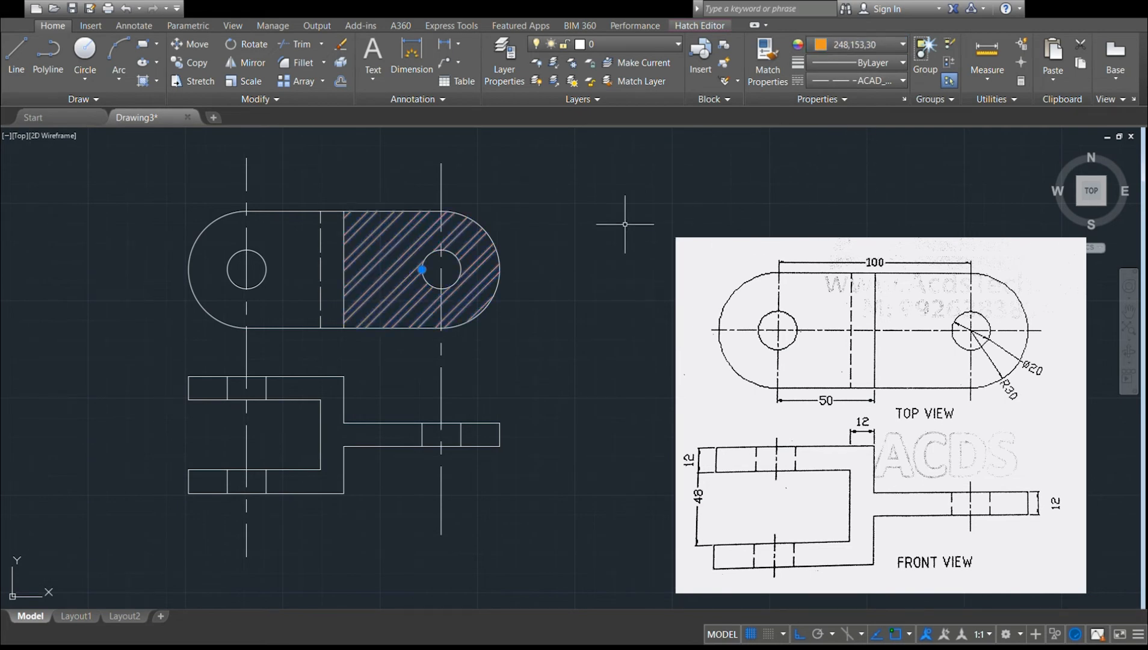
key("Escape")
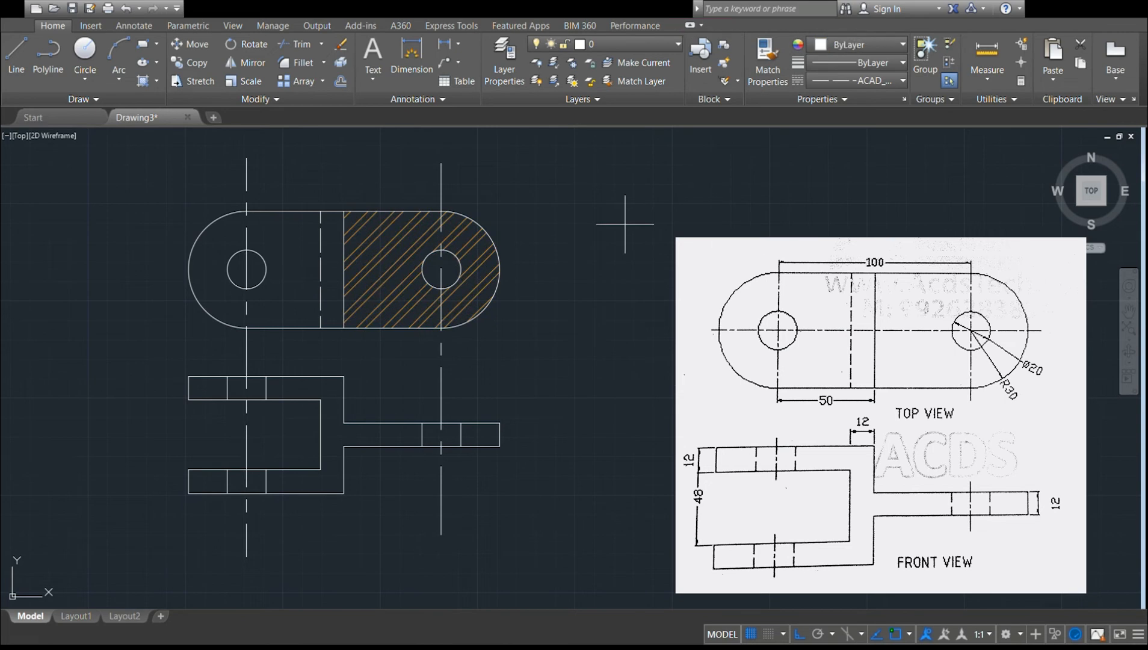
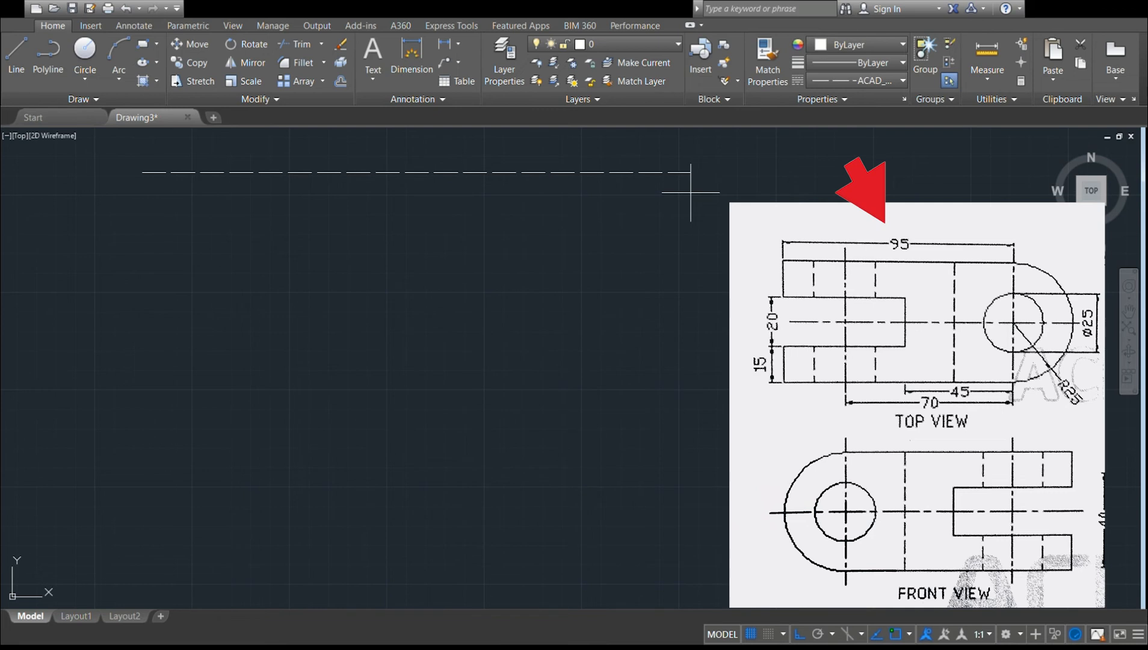
Cancel the dashed line being drawn and set the current linetype to Continuous.
key("Escape")
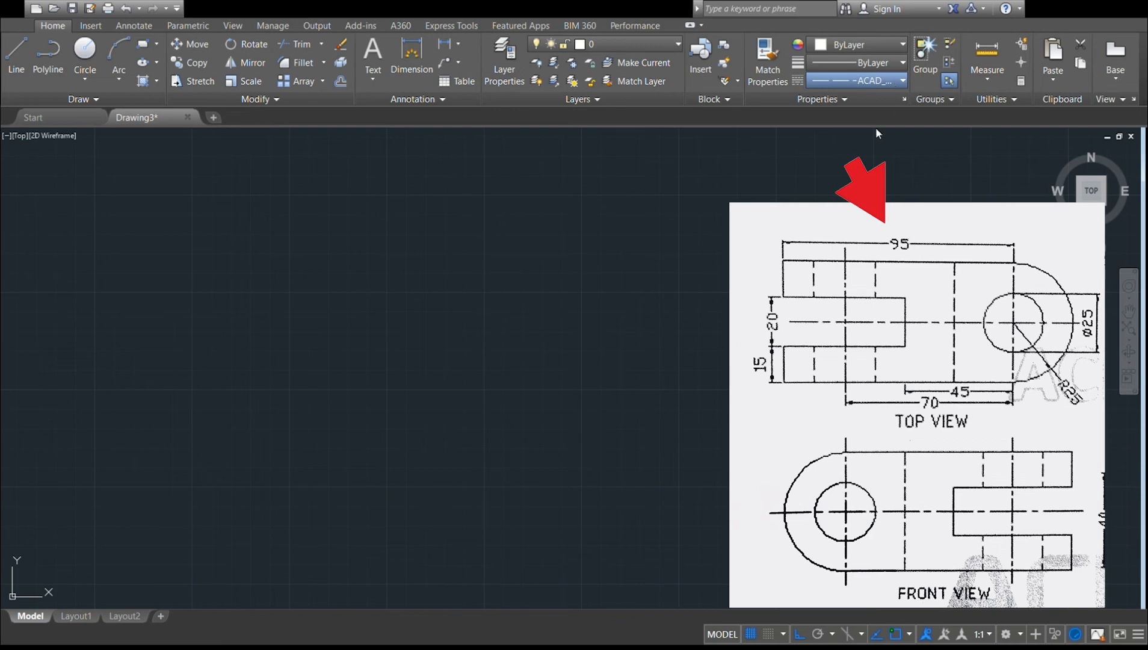
left_click(856, 140)
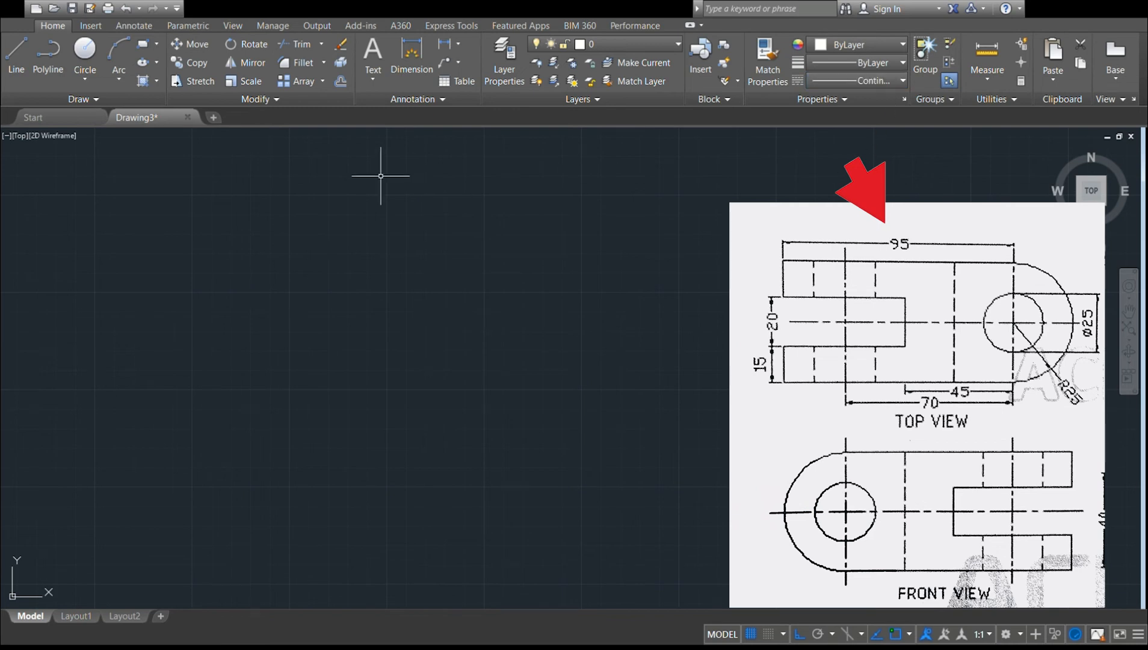
left_click(10, 54)
left_click(156, 211)
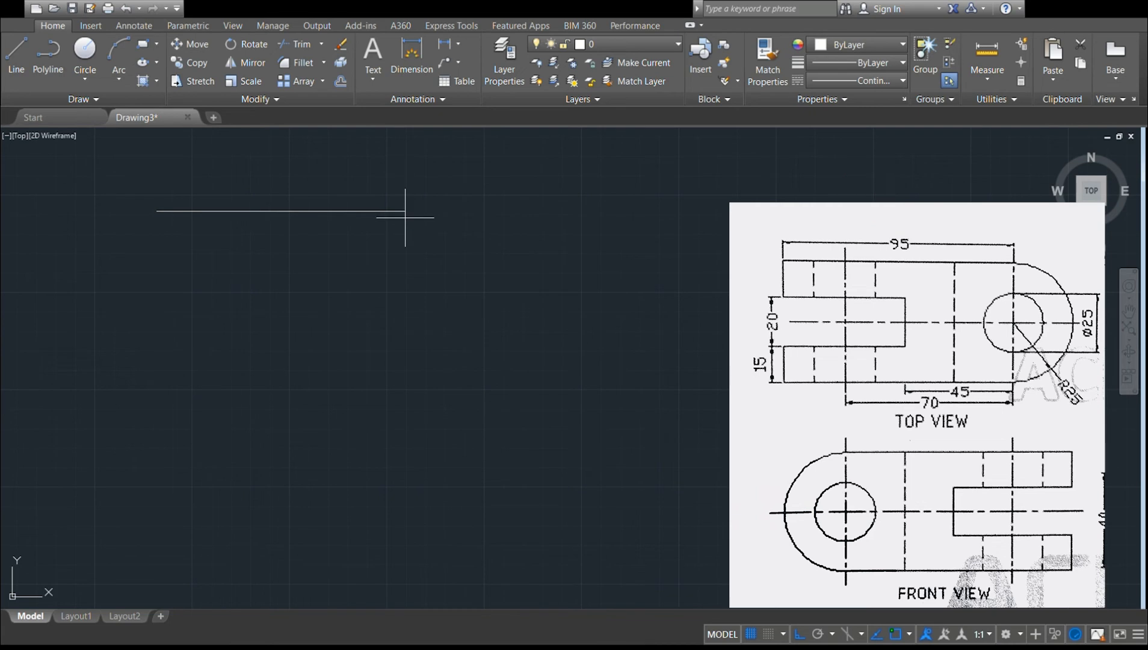
left_click(342, 241)
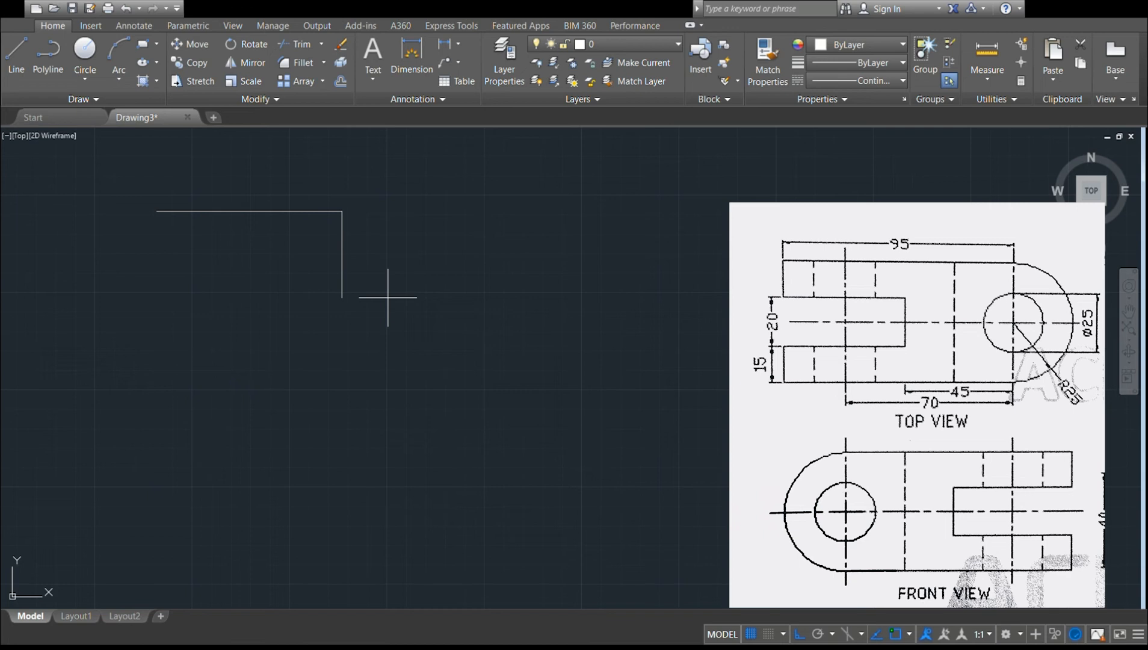
type("u")
key("Return")
key("Escape")
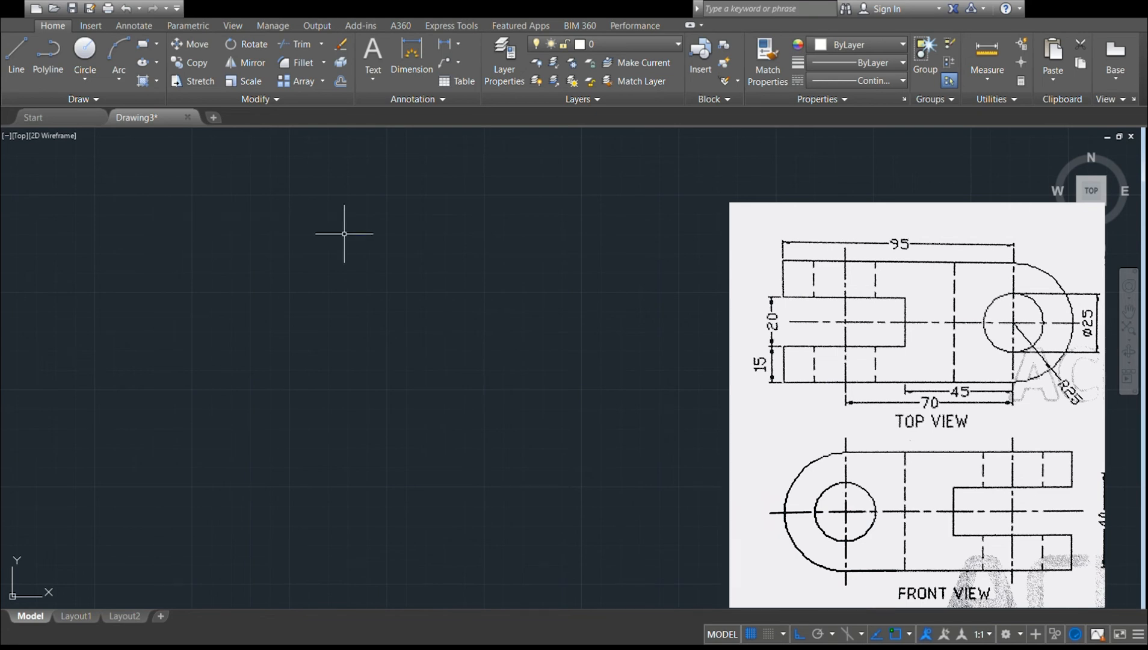
Draw two concentric circles with radii 12.5 and 25 for the top view's hole and rounded end.
left_click(84, 51)
left_click(344, 252)
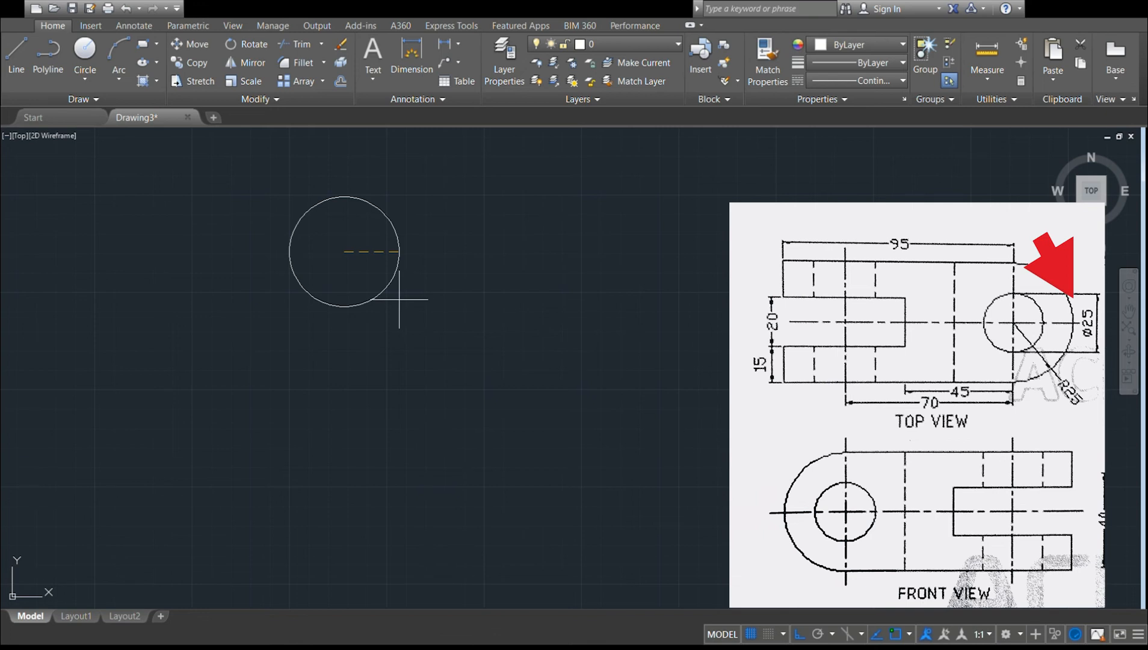
type("12.5")
key("Return")
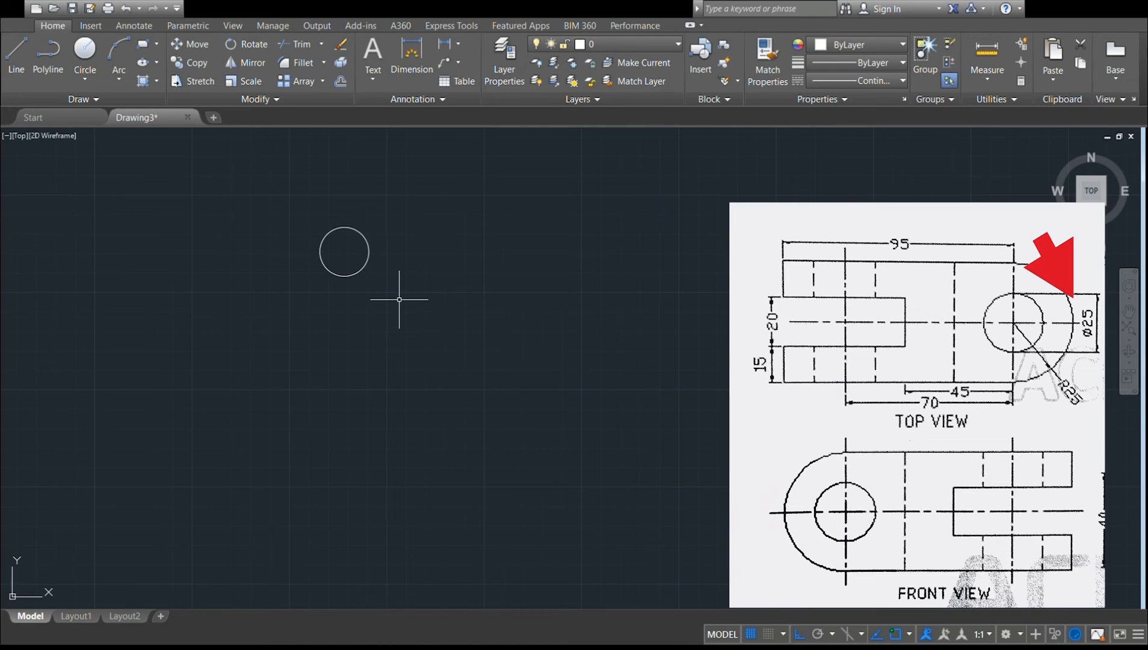
left_click(88, 53)
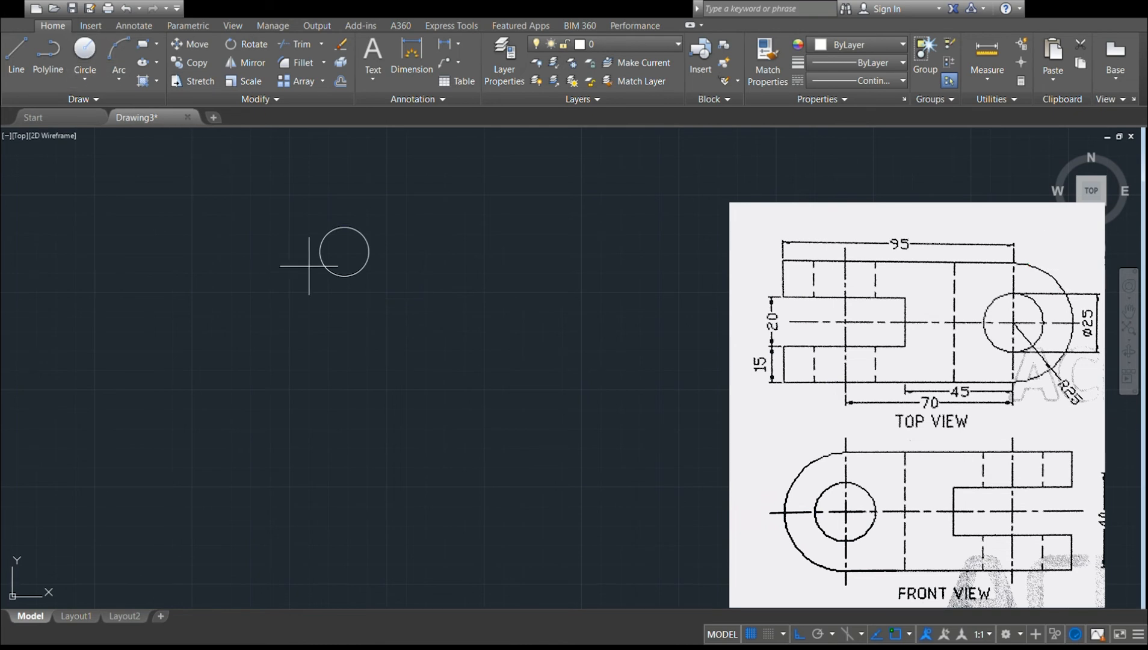
left_click(343, 252)
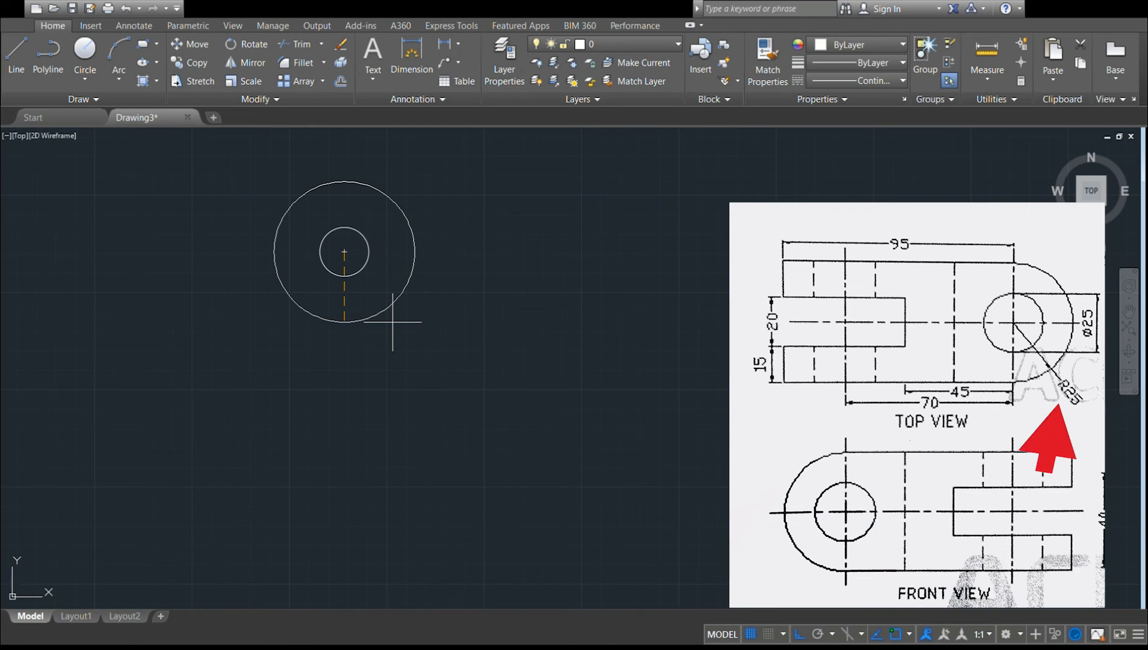
type("25")
key("Return")
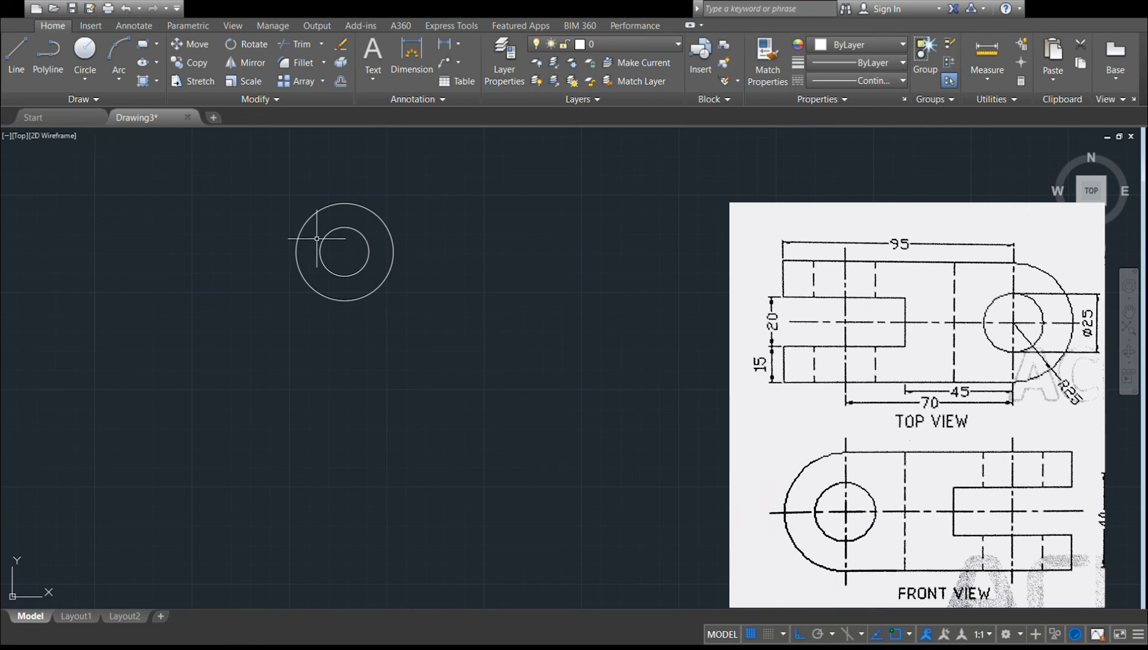
Draw the top view's upper edge 95 long leftward from the outer circle's top quadrant, and the upper fork arm's 15 end edge.
left_click(21, 72)
left_click(344, 203)
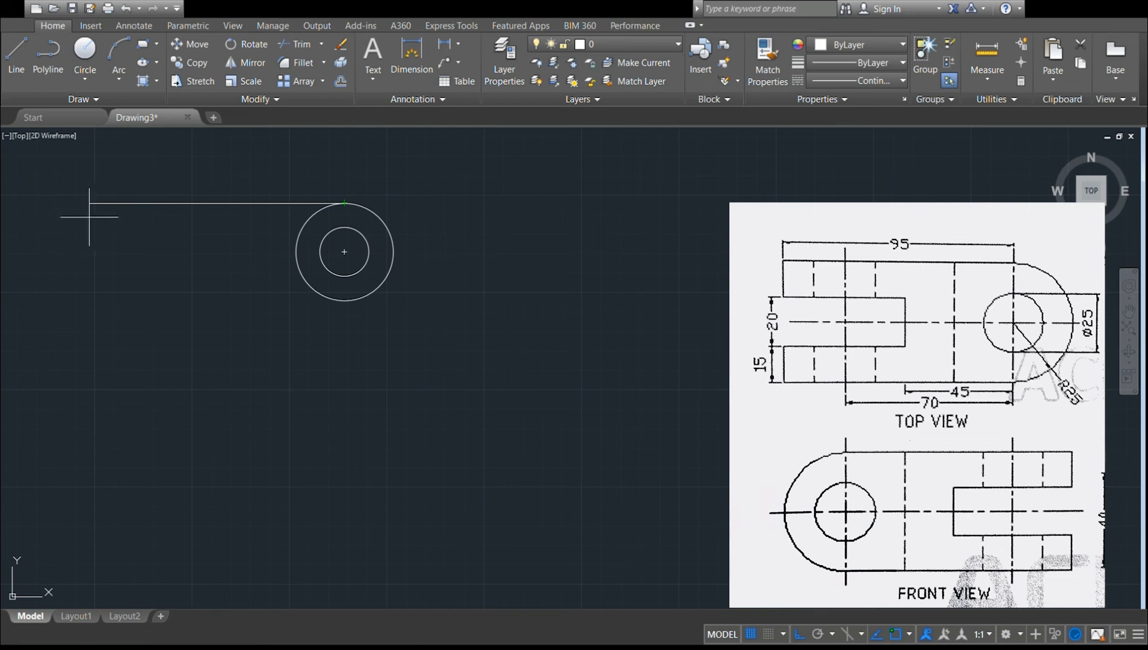
type("95")
key("Return")
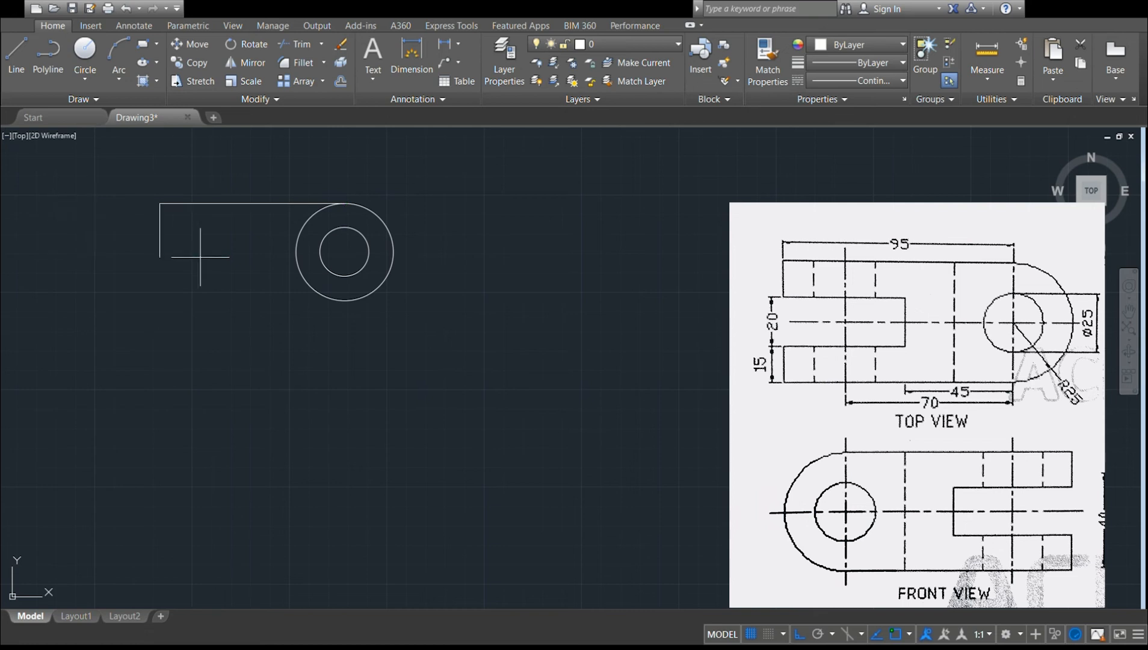
left_click(161, 232)
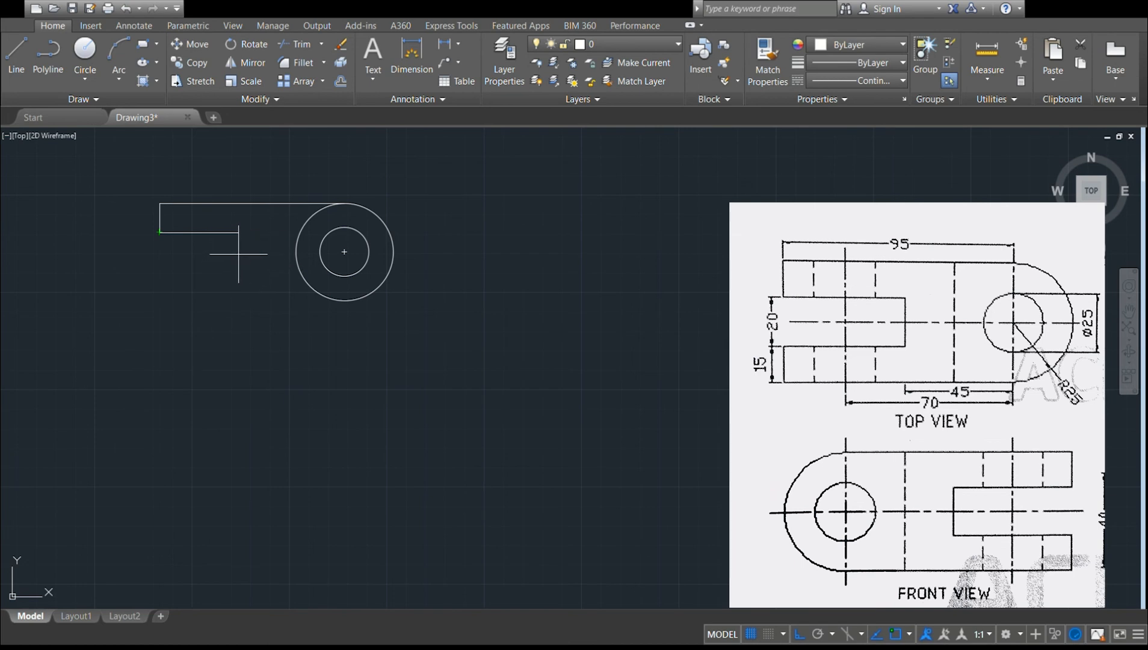
Draw the 20 wide fork slot, the lower arm's end edge and the lower edge to the outer circle's bottom quadrant.
key("Return")
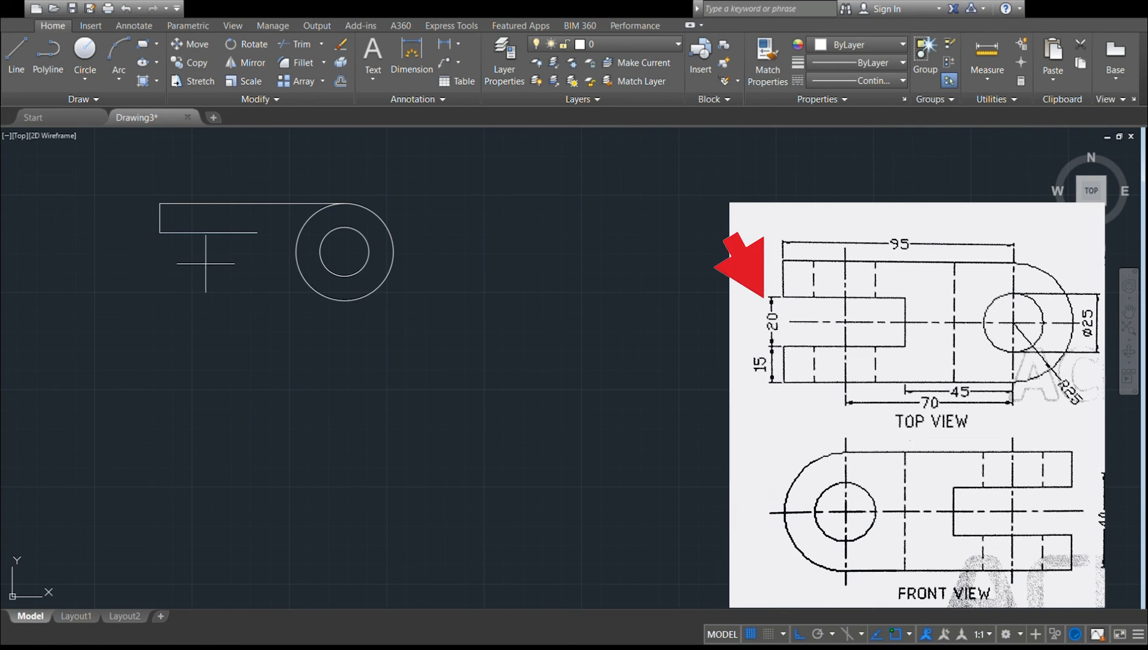
key("Return")
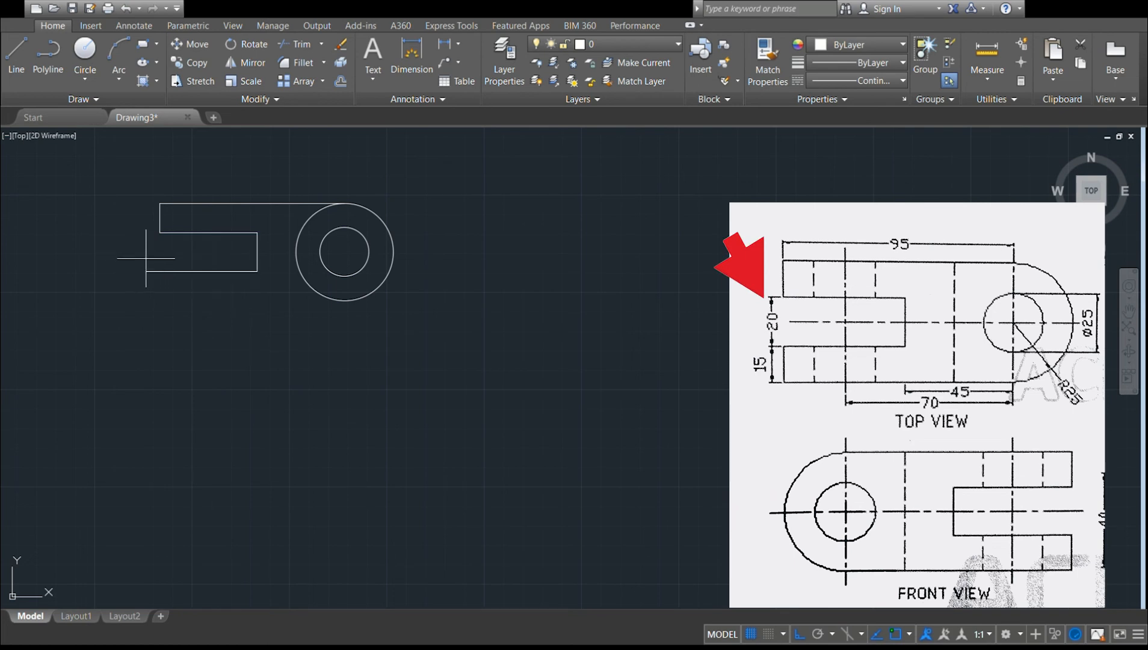
left_click(160, 238)
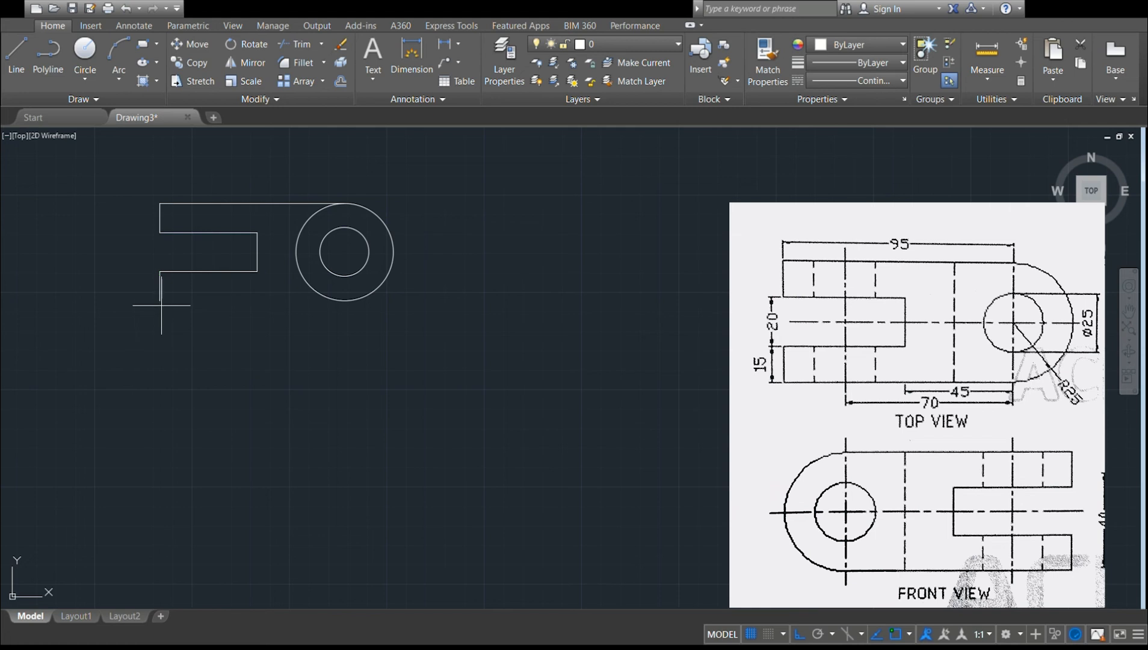
left_click(160, 300)
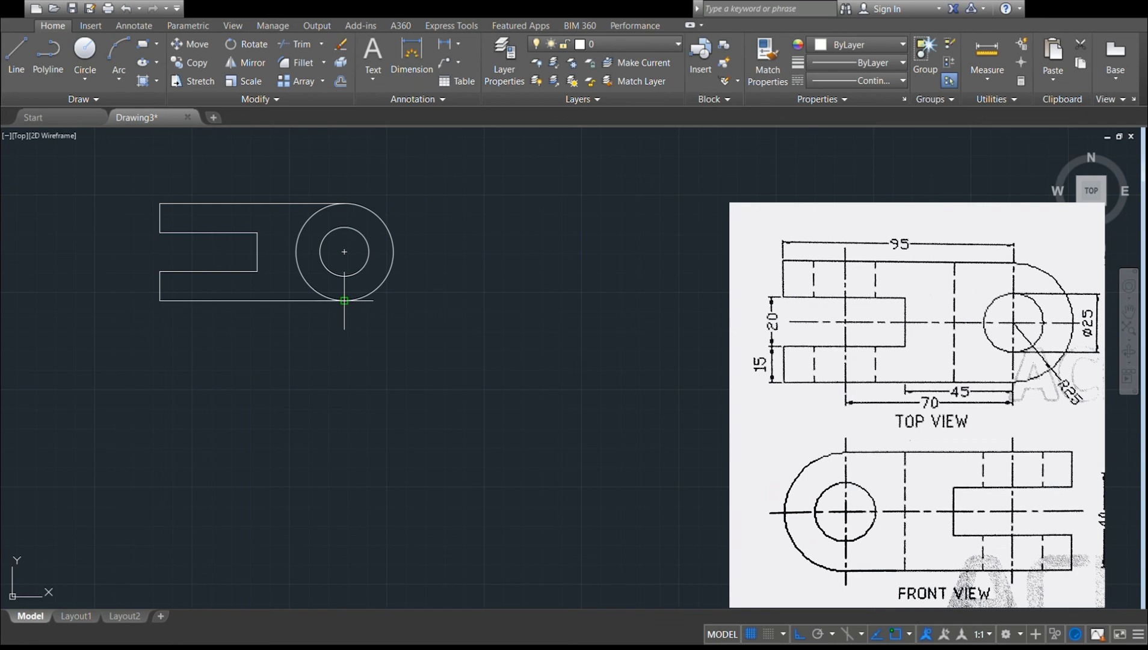
type("95")
key("Return")
key("Return")
Trim away the outer circle's left half between the upper and lower edges, leaving the rounded end.
left_click(301, 44)
key("Escape")
left_click(307, 221)
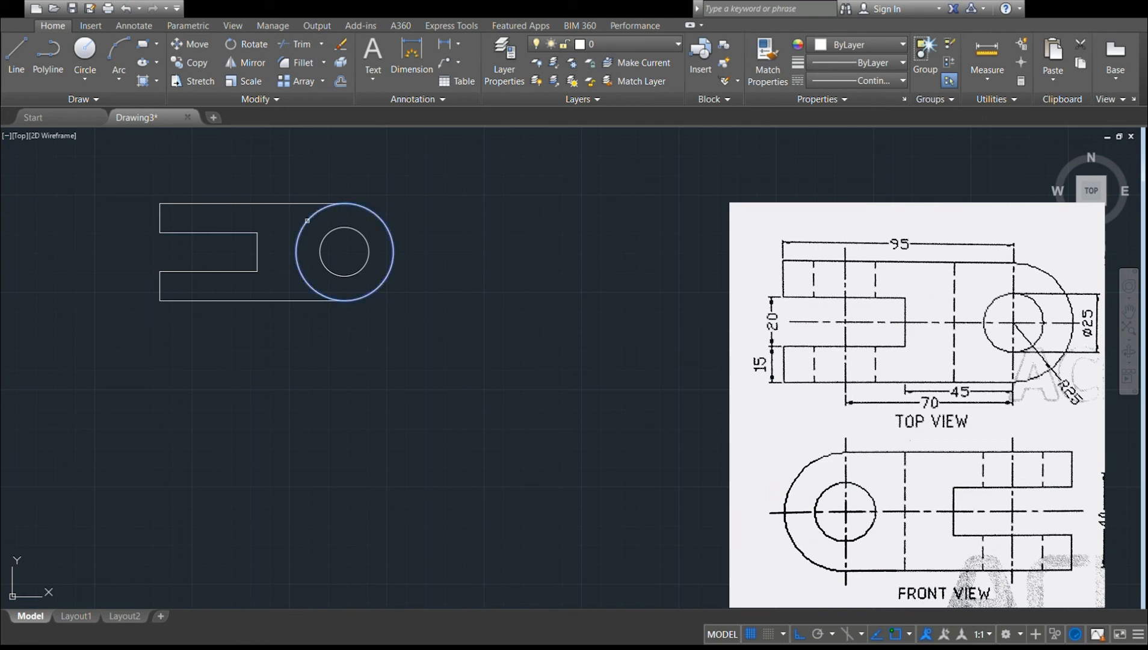
left_click(310, 204)
left_click(297, 300)
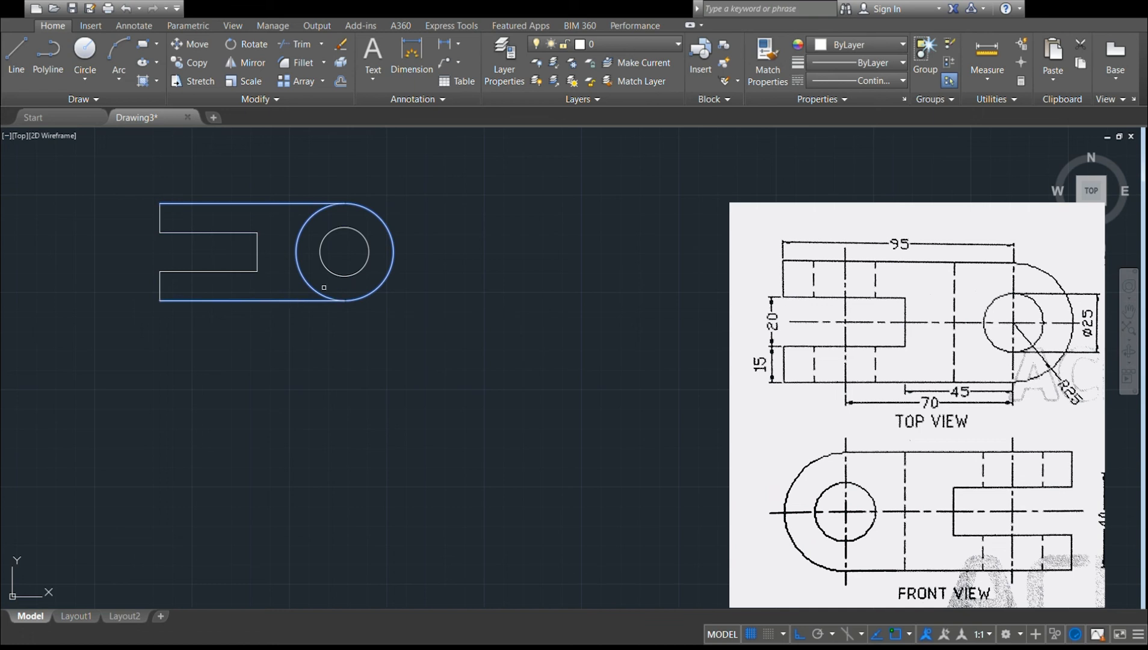
left_click(313, 286)
key("Escape")
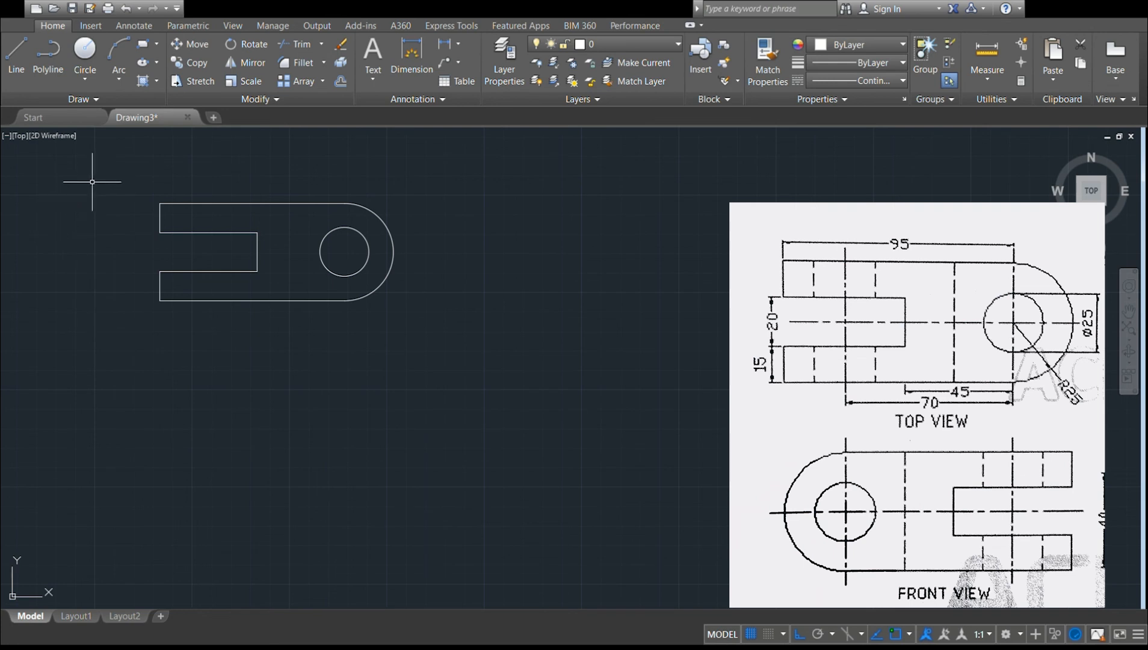
Copy the whole top view outline with its hole straight down below the original.
left_click(125, 179)
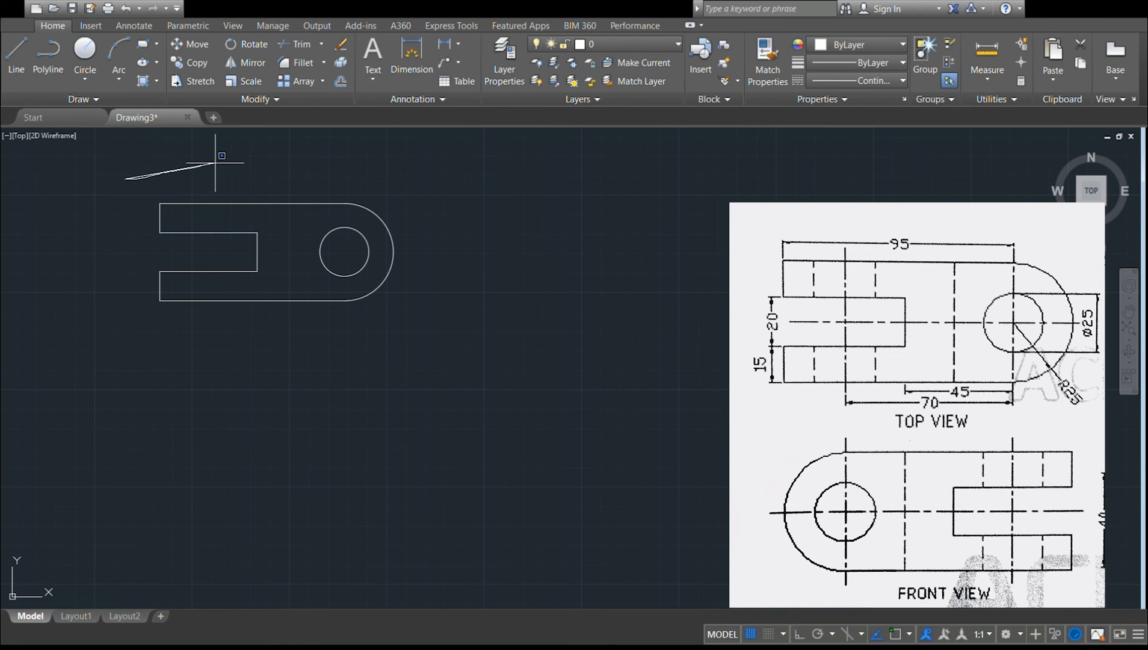
mouse_move(295, 144)
left_mouse_down()
mouse_move(361, 143)
mouse_move(441, 174)
mouse_move(456, 195)
mouse_move(438, 311)
mouse_move(389, 355)
mouse_move(197, 389)
mouse_move(80, 347)
left_mouse_up()
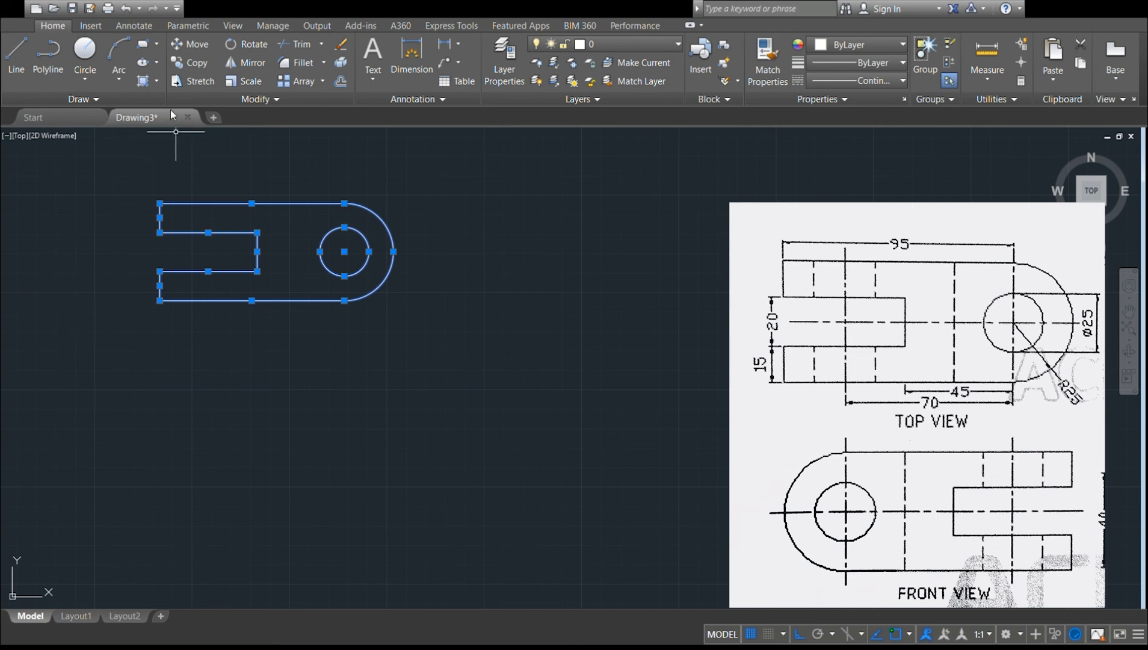
left_click(183, 63)
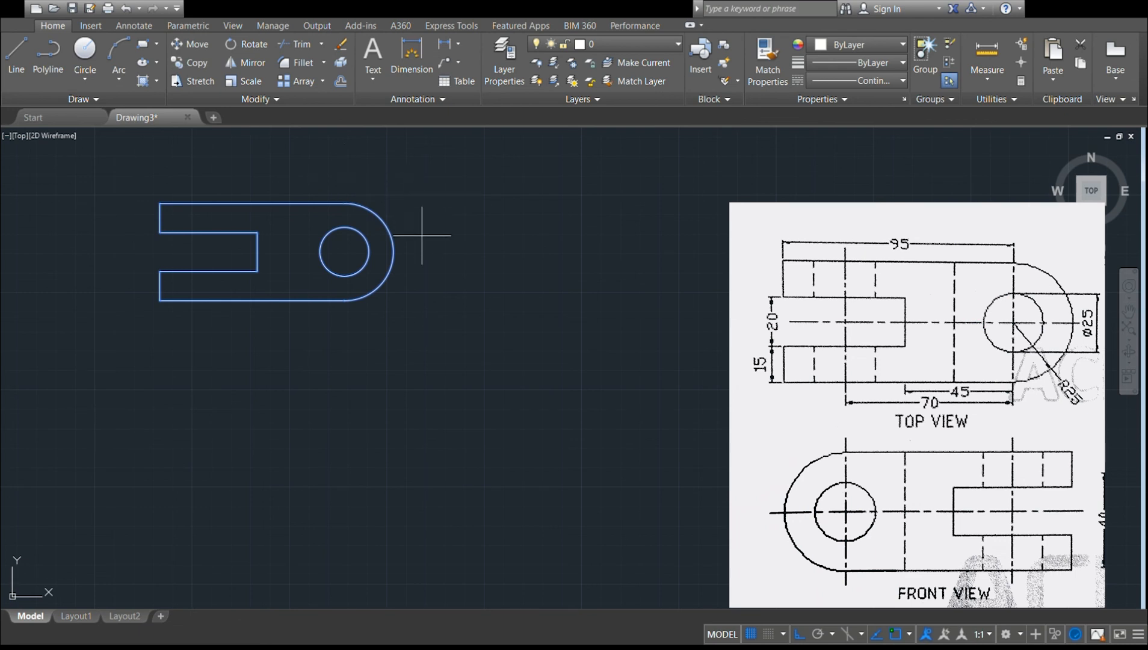
left_click(393, 252)
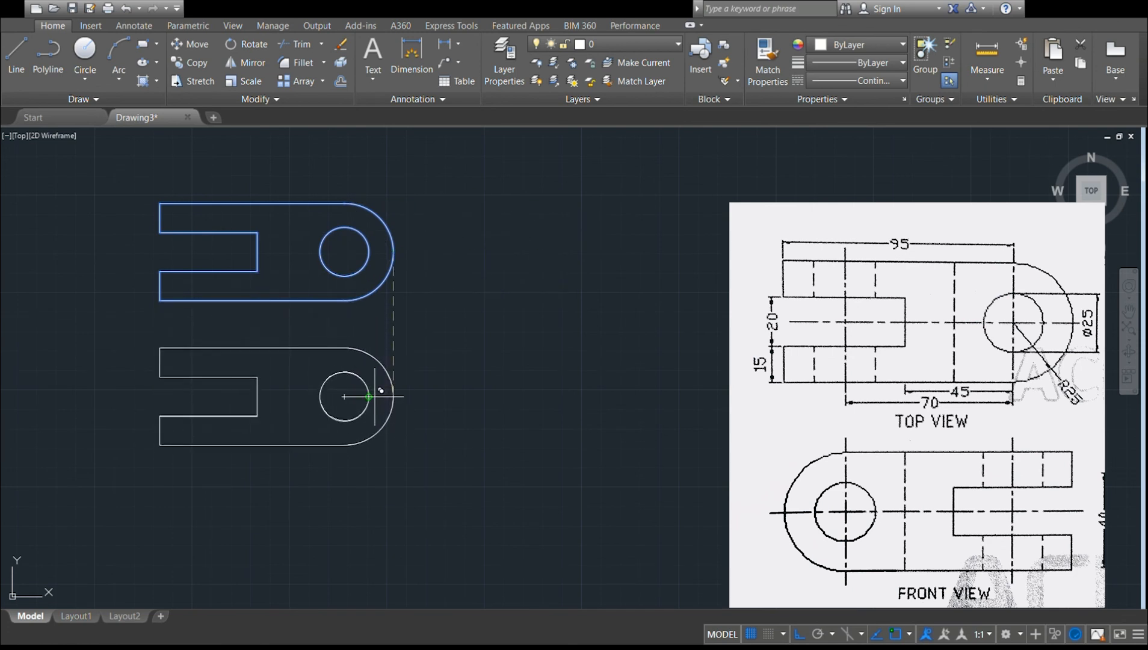
left_click(375, 397)
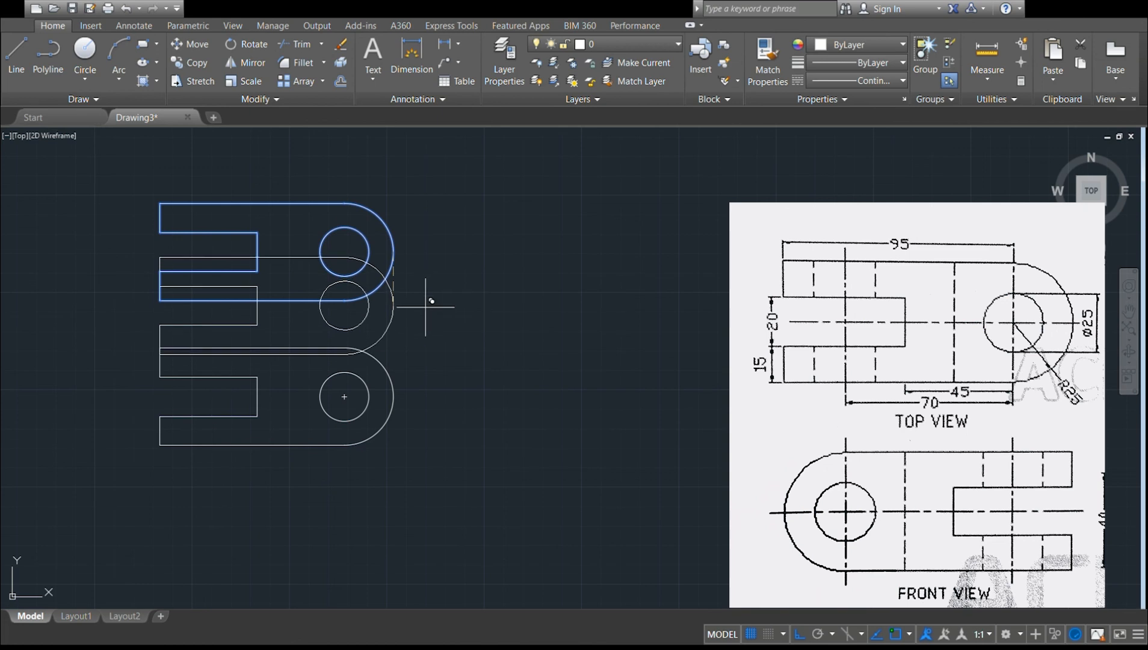
key("Escape")
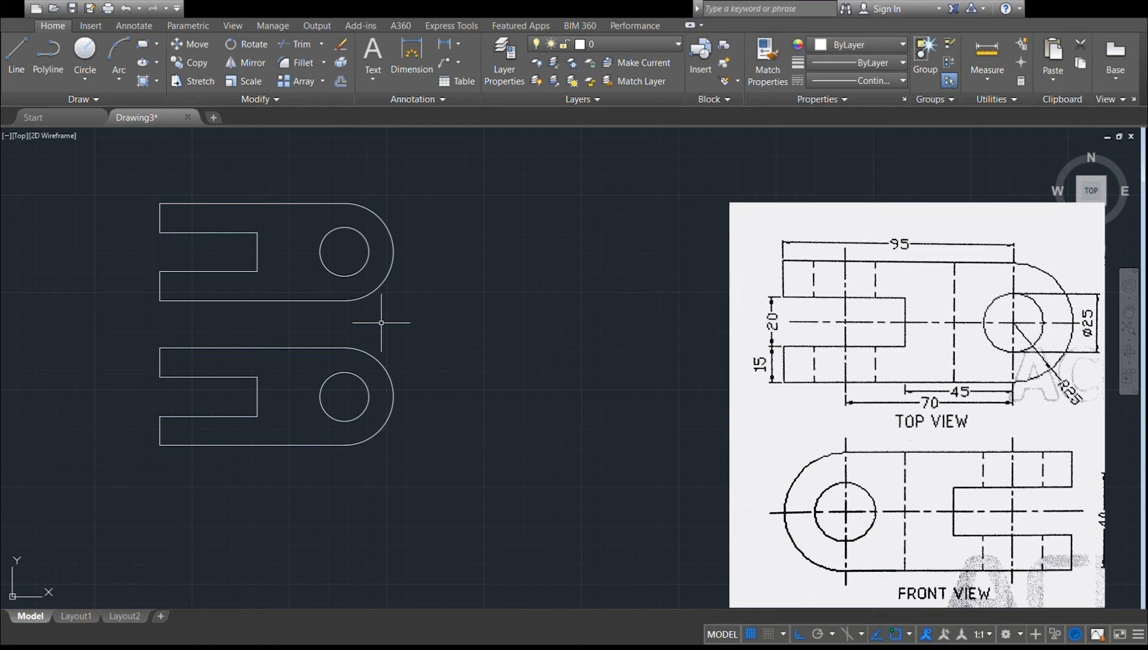
Rotate the lower copy half a turn about its rounded end's right quadrant so that the fork faces right.
mouse_move(125, 469)
left_mouse_down()
mouse_move(104, 386)
mouse_move(115, 459)
left_mouse_up()
mouse_move(81, 330)
left_mouse_down()
mouse_move(277, 330)
mouse_move(457, 359)
mouse_move(397, 466)
mouse_move(225, 500)
mouse_move(146, 482)
left_mouse_up()
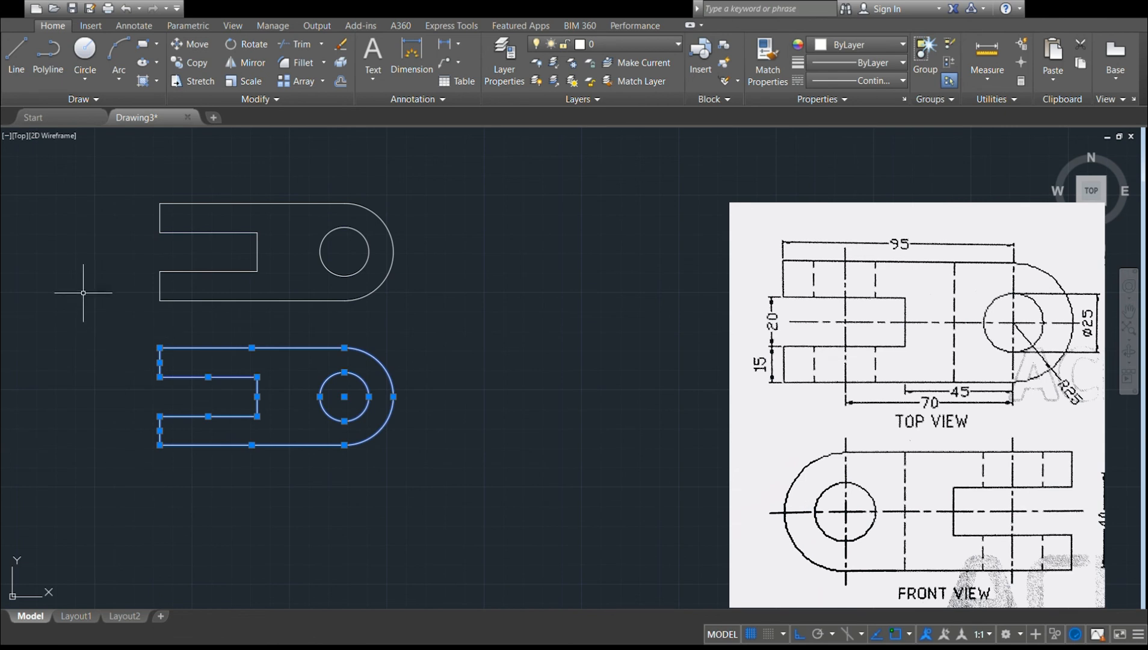
left_click(240, 48)
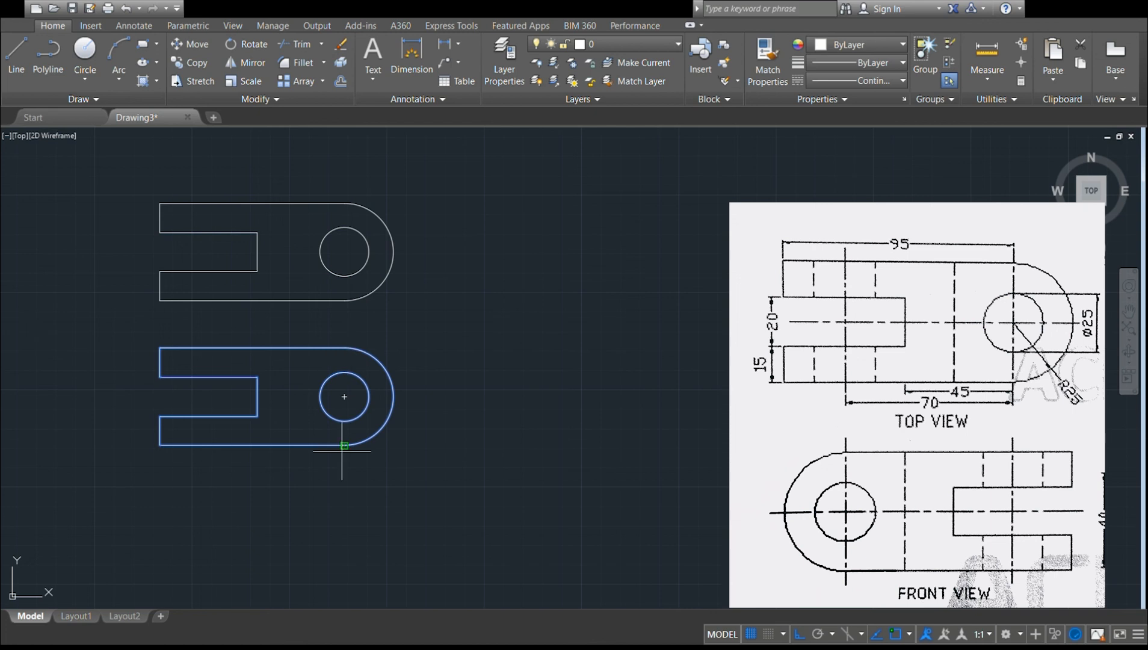
left_click(393, 396)
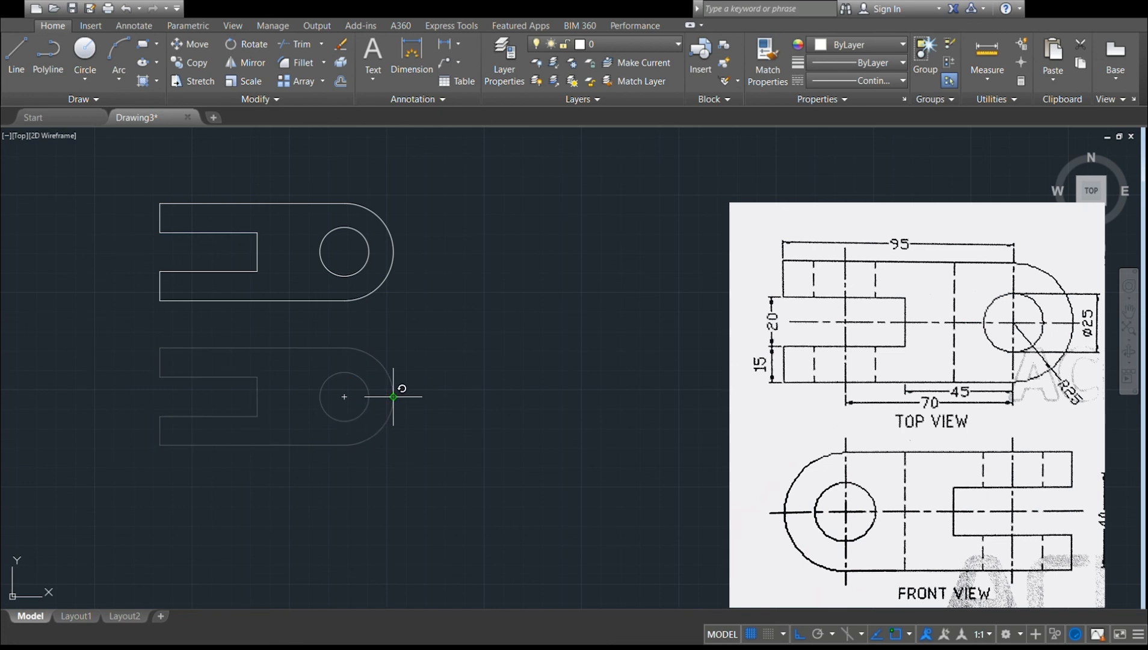
key("Escape")
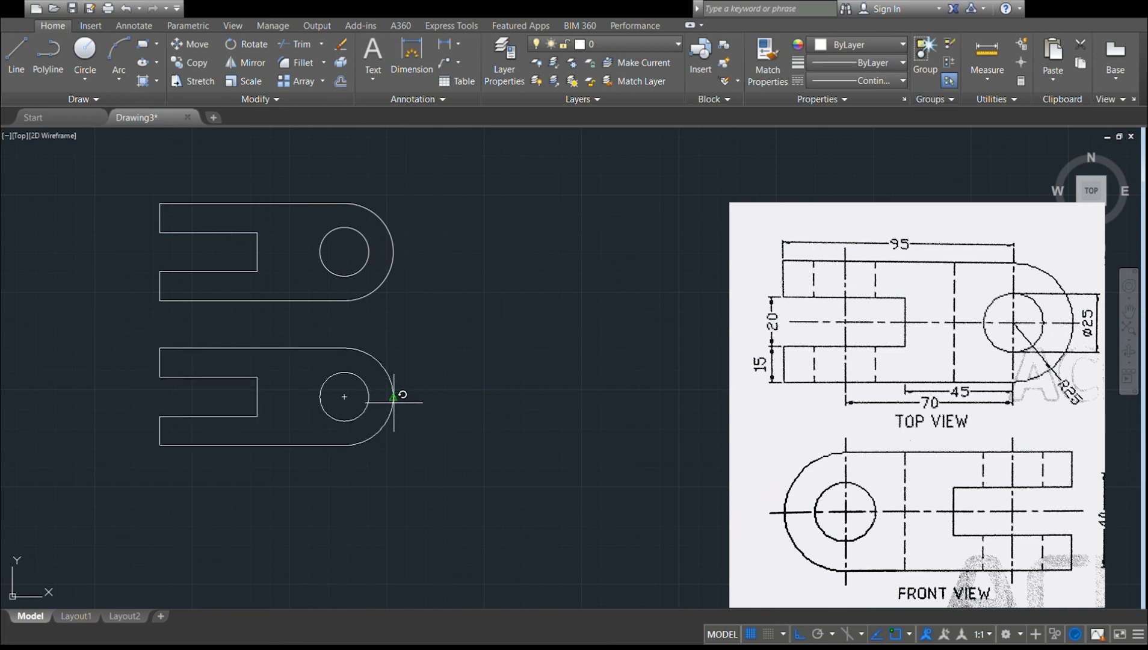
left_click(398, 397)
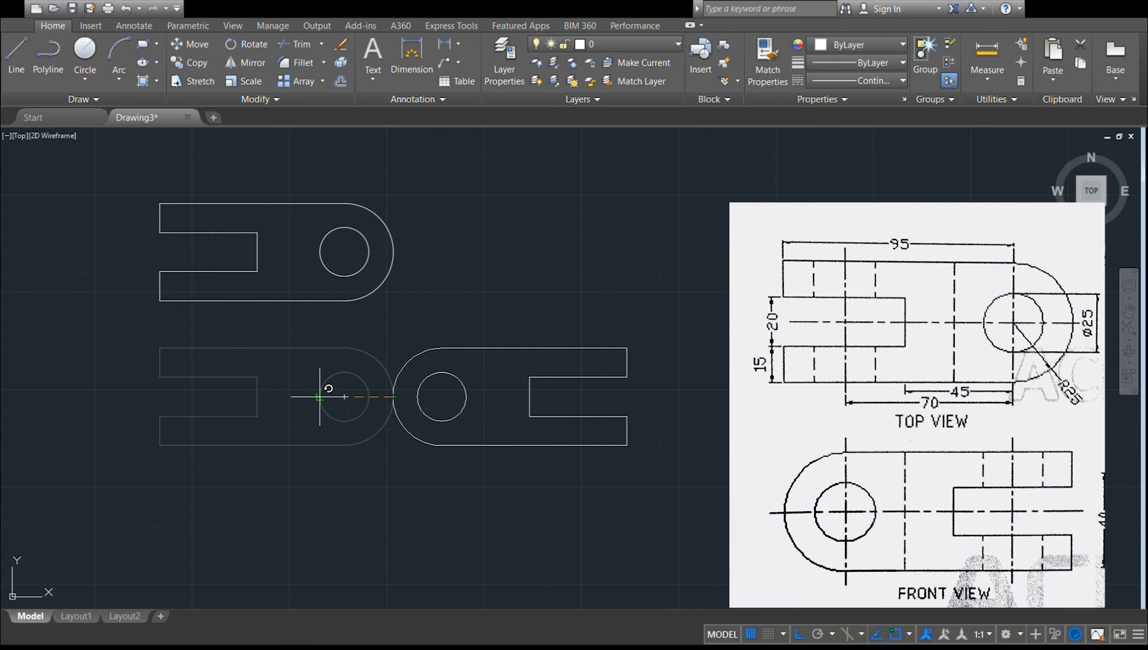
left_click(319, 397)
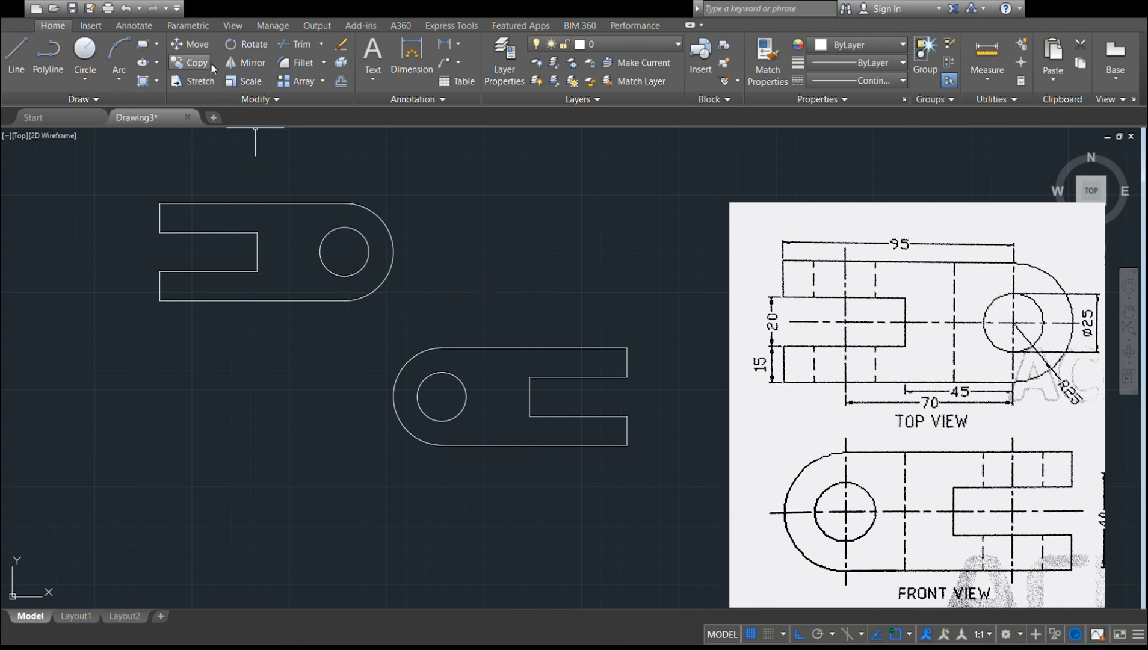
Move the rotated front view horizontally so its rounded end's outermost quadrant lies directly below the top view's fork end edge.
mouse_move(369, 351)
left_mouse_down()
mouse_move(502, 300)
mouse_move(572, 299)
mouse_move(521, 299)
mouse_move(554, 300)
left_mouse_up()
mouse_move(631, 318)
left_mouse_down()
mouse_move(708, 405)
mouse_move(590, 544)
mouse_move(298, 533)
mouse_move(291, 509)
left_mouse_up()
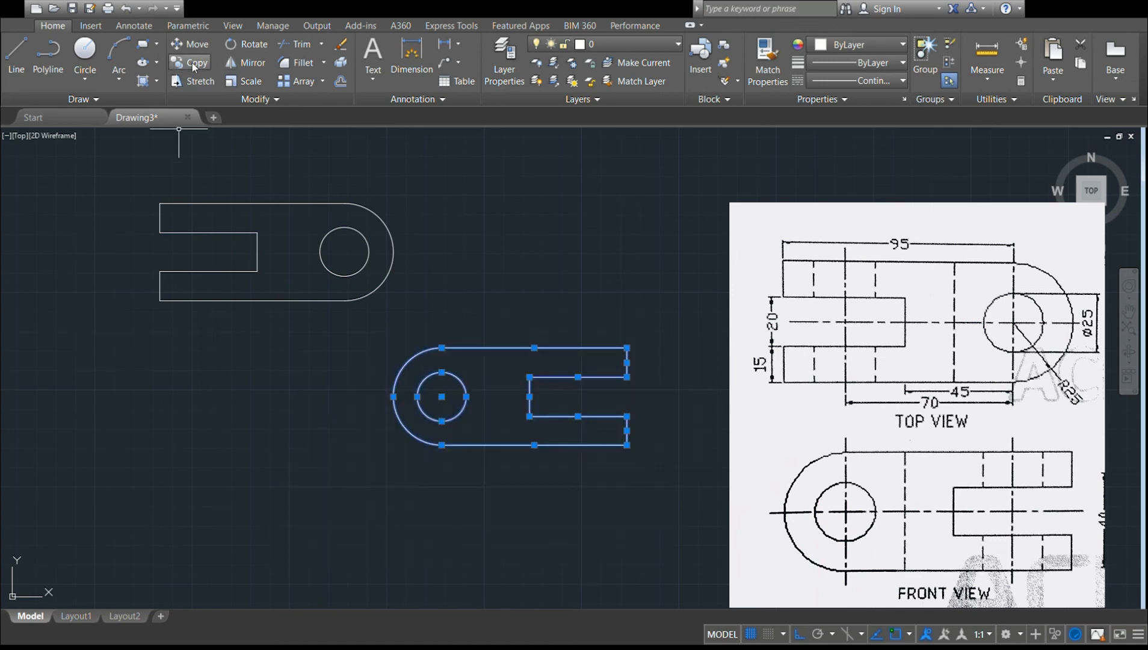
left_click(194, 44)
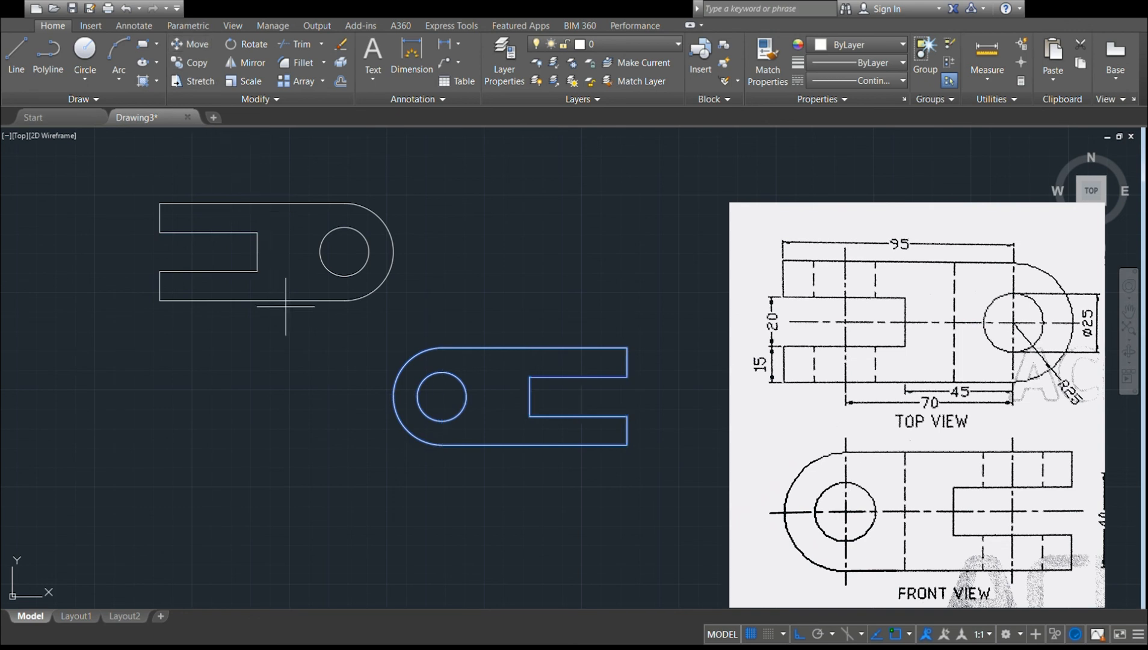
left_click(394, 397)
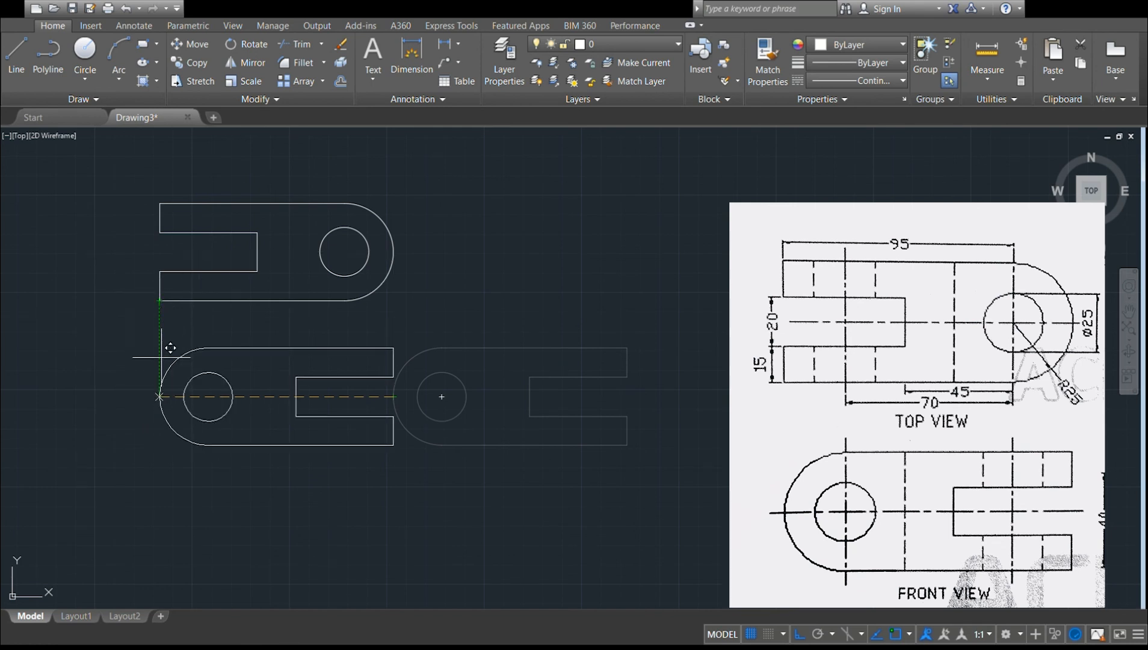
left_click(160, 397)
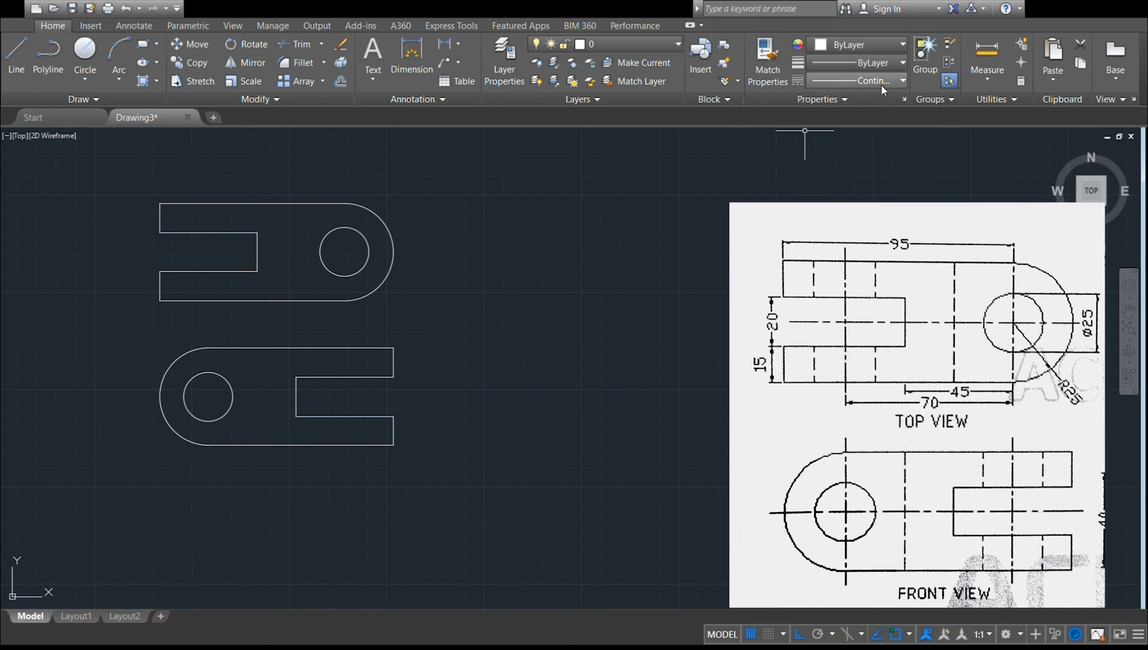
Set the linetype to CENTER and draw a vertical centre line through each view's hole, extending past both views.
left_click(850, 150)
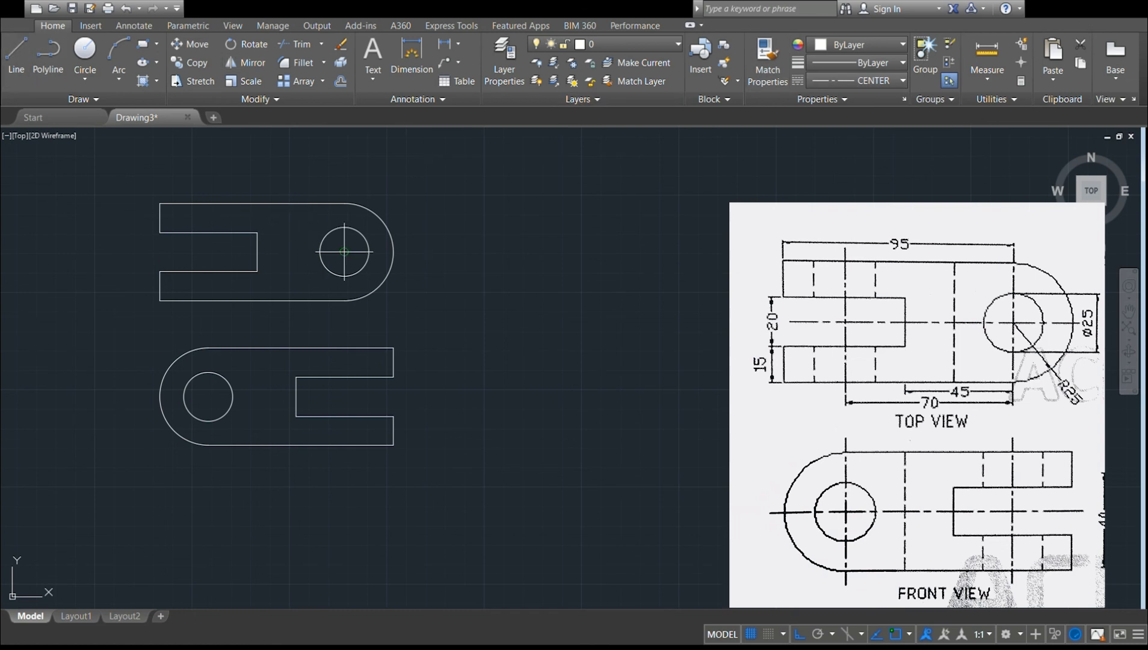
left_click(344, 155)
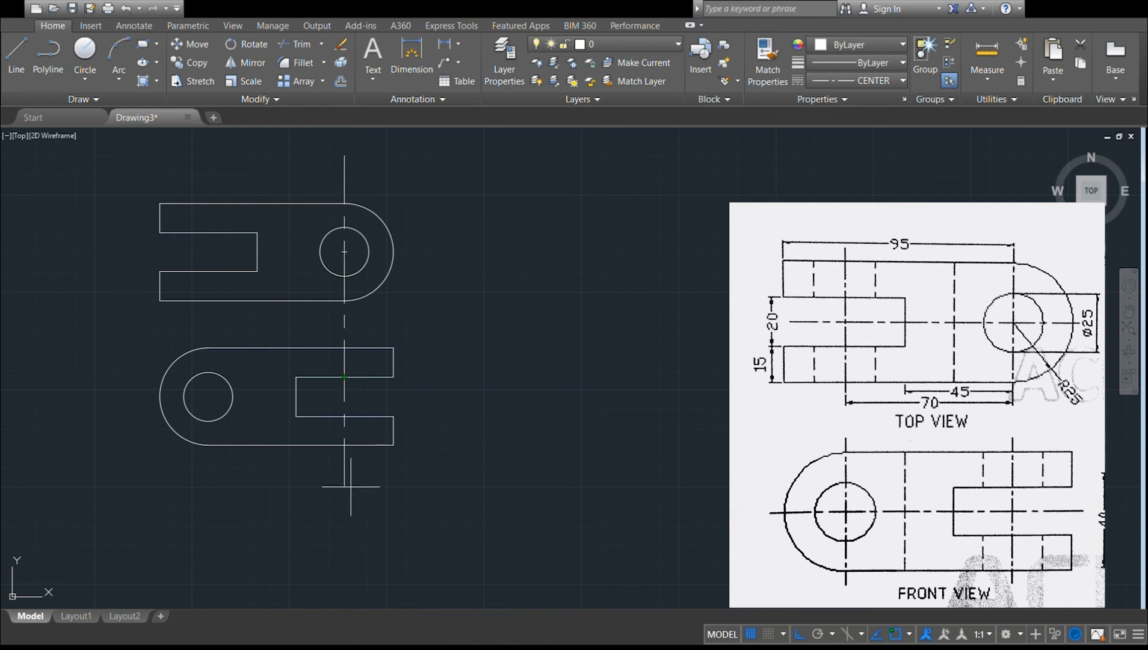
left_click(344, 504)
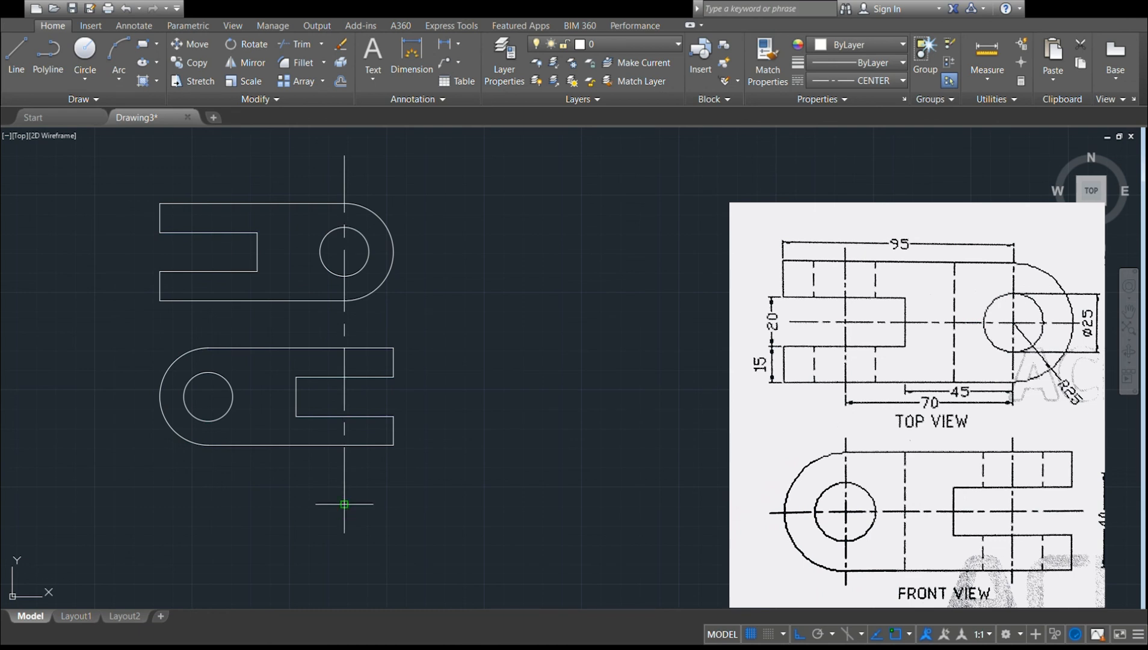
key("Return")
left_click(25, 57)
left_click(208, 539)
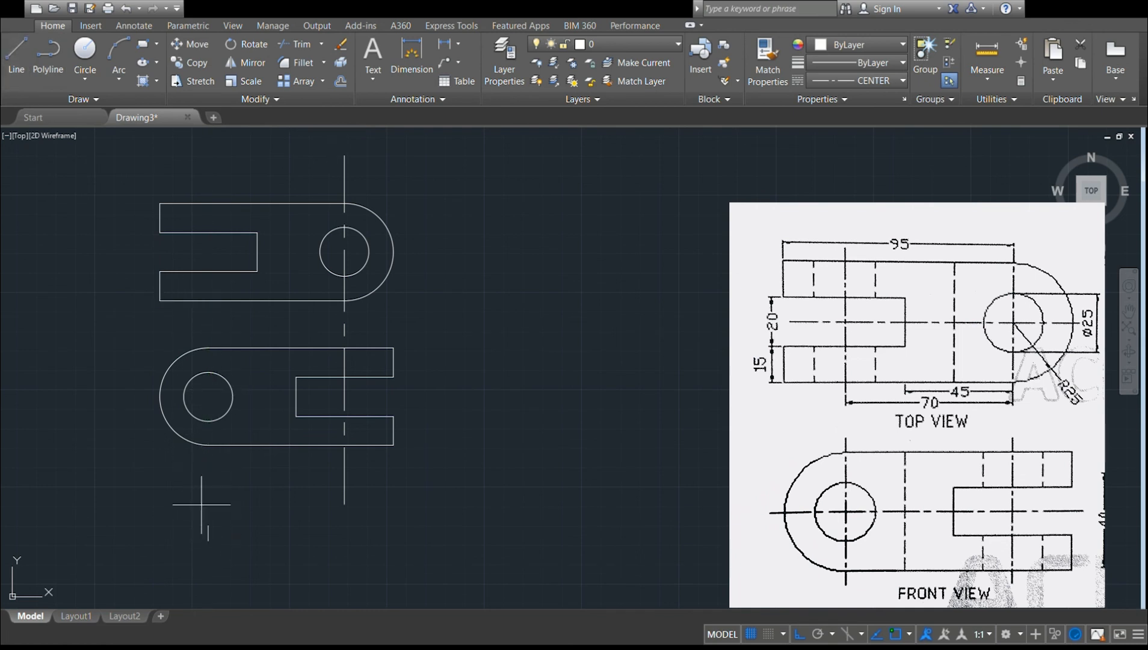
left_click(208, 154)
key("Escape")
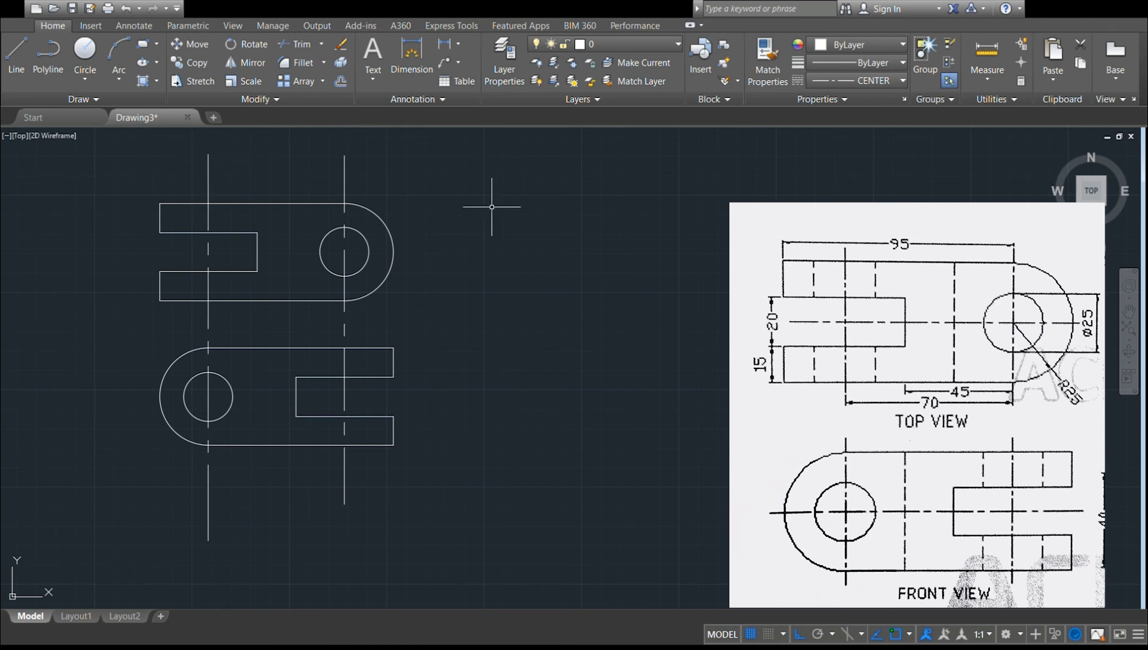
Draw a horizontal centre line through the hole centre of each view, extending beyond both ends of the outline.
left_click(18, 69)
left_click(479, 252)
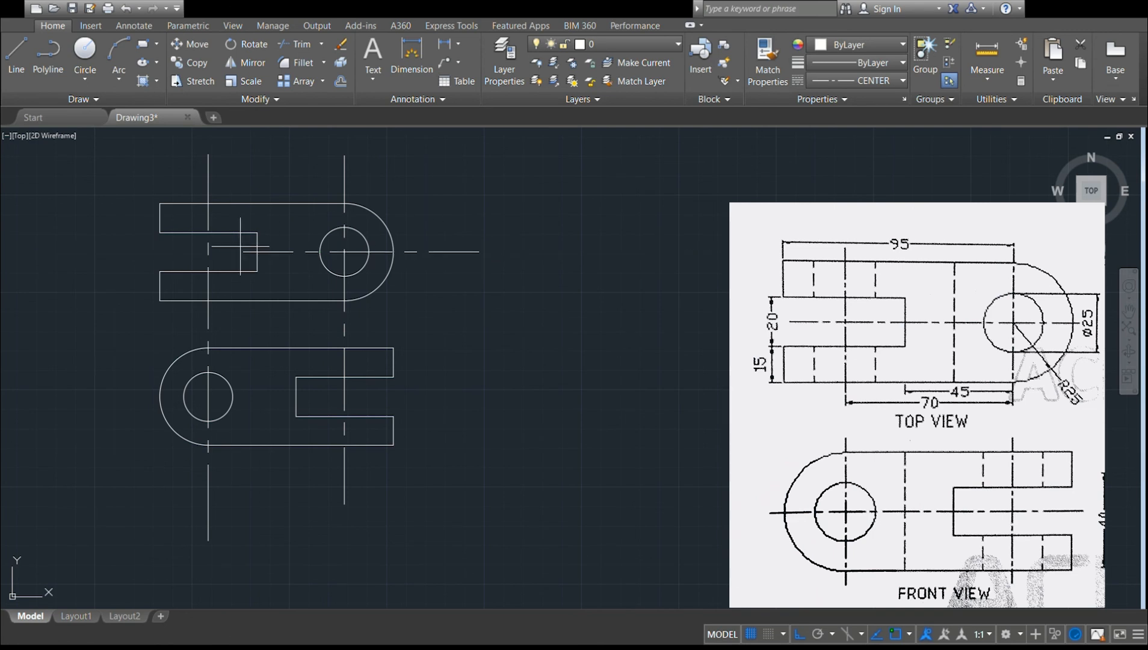
left_click(55, 243)
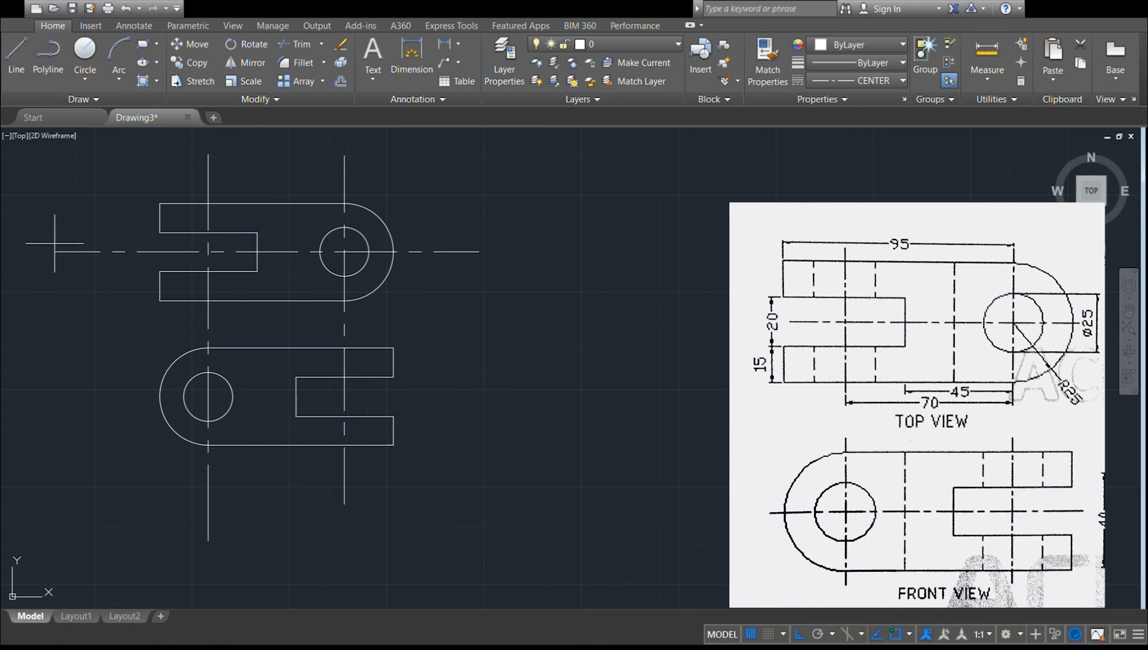
key("Escape")
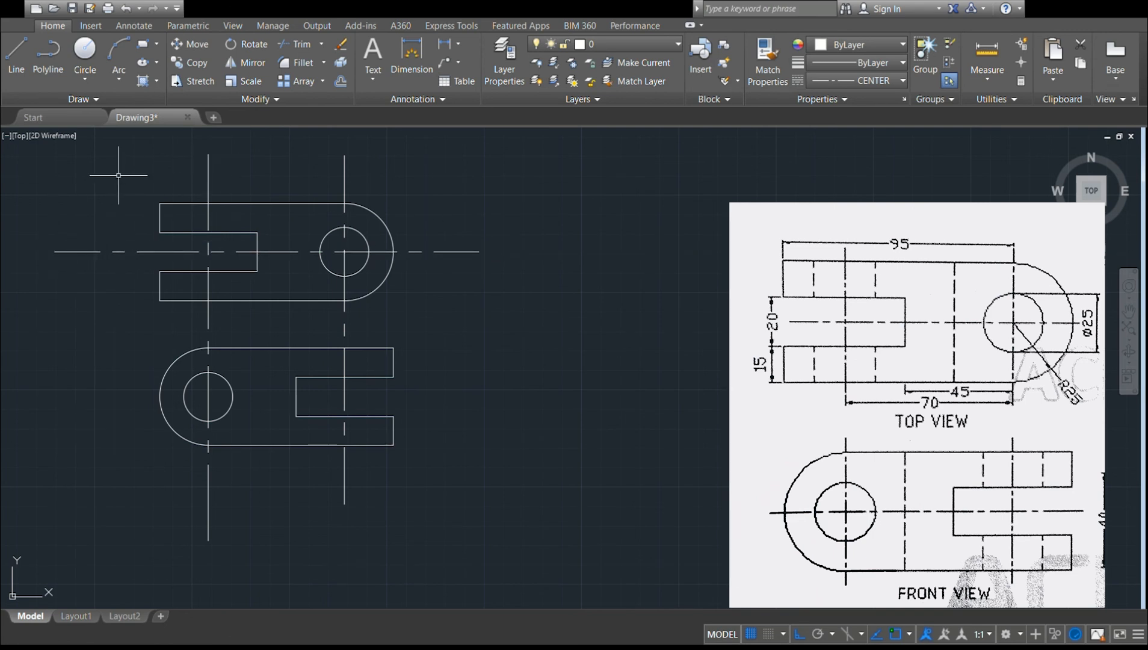
left_click(21, 73)
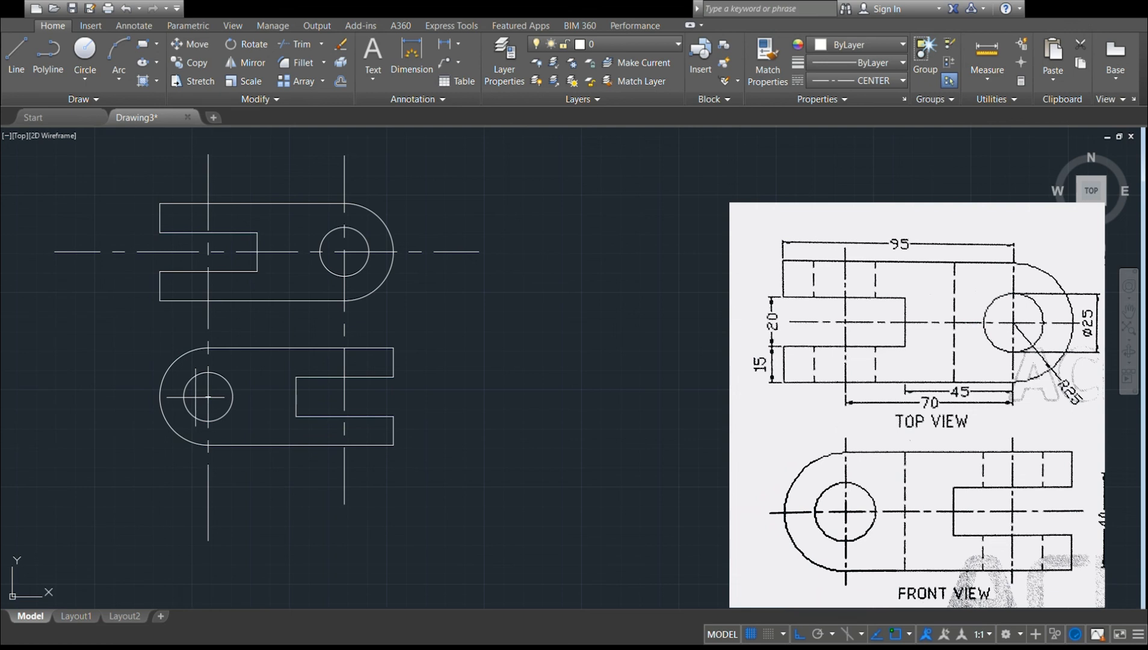
left_click(65, 396)
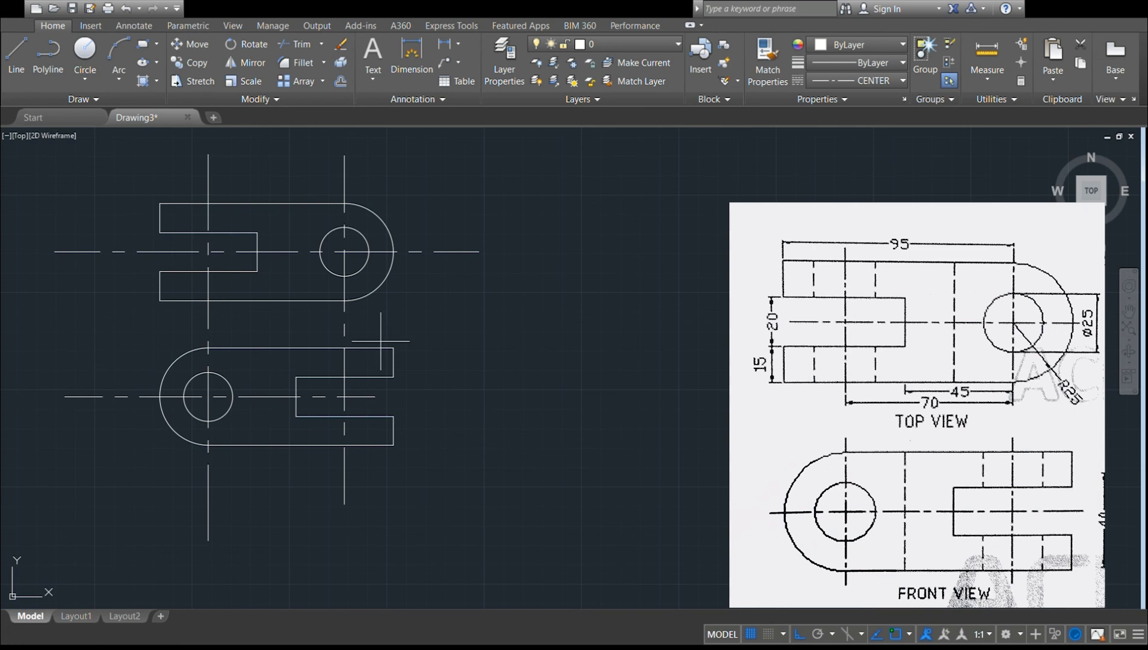
left_click(511, 382)
key("Return")
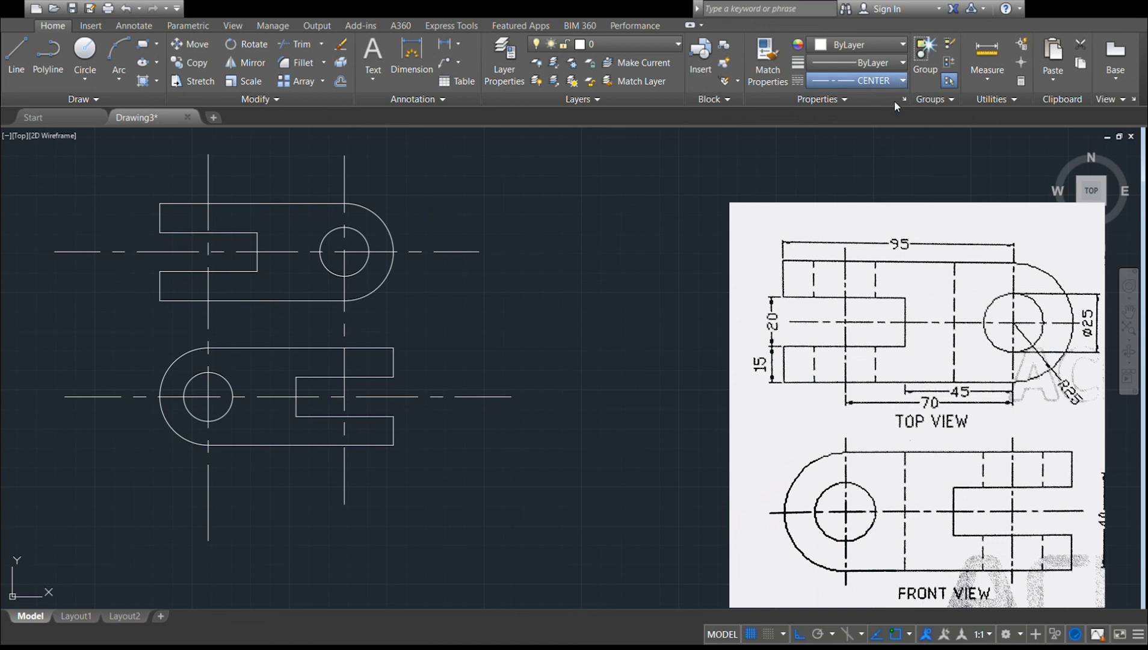
Switch to the dashed ACAD linetype and draw a full-height vertical hidden line in each view, aligned with the other view's slot end.
left_click(892, 133)
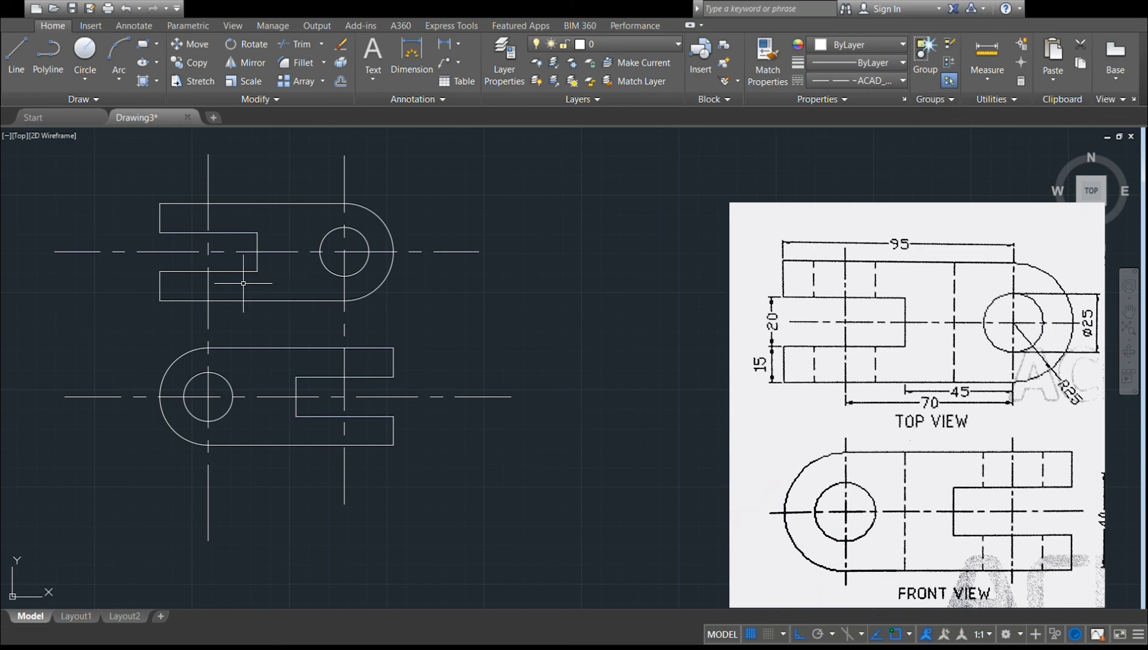
left_click(15, 66)
left_click(256, 349)
left_click(257, 446)
key("Return")
left_click(15, 54)
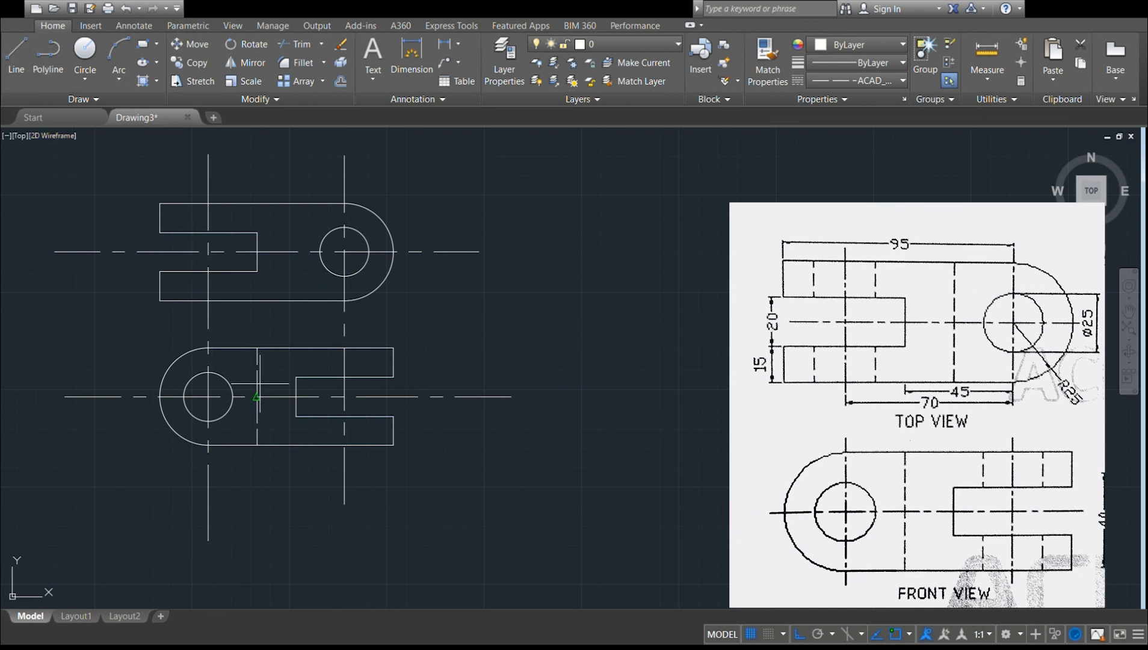
left_click(296, 300)
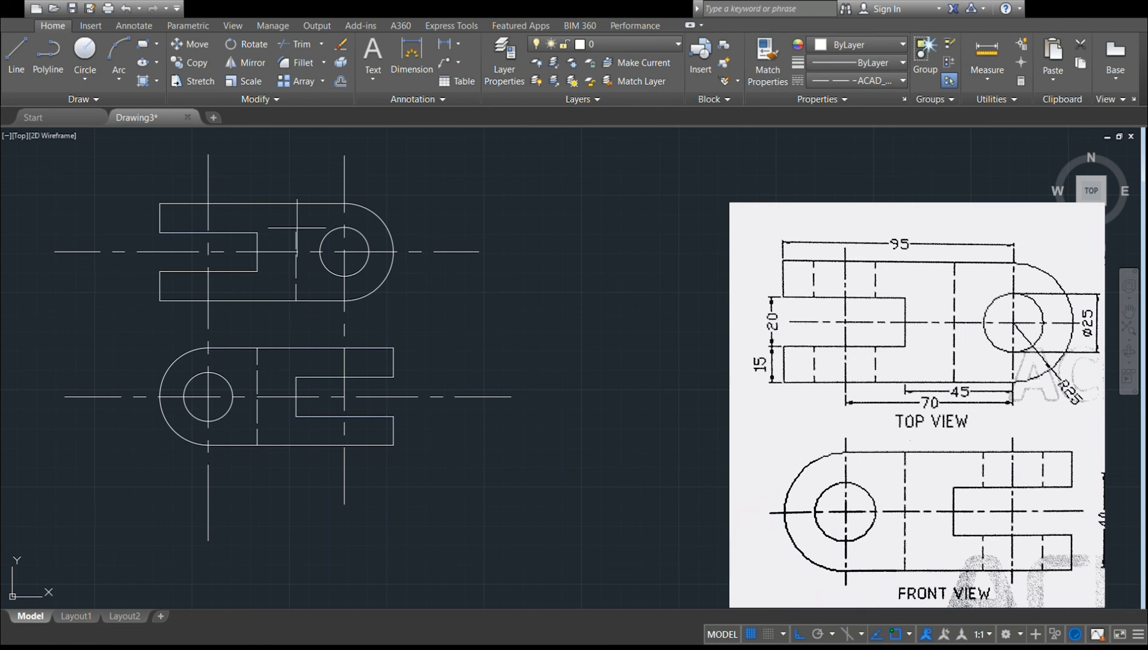
left_click(296, 203)
key("Return")
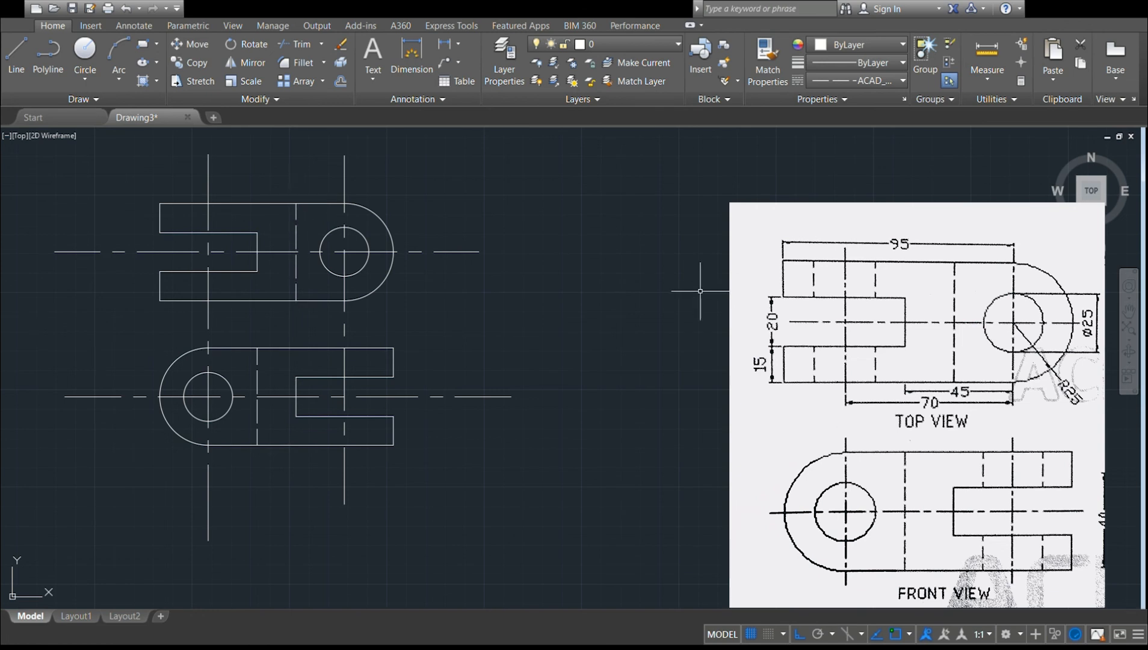